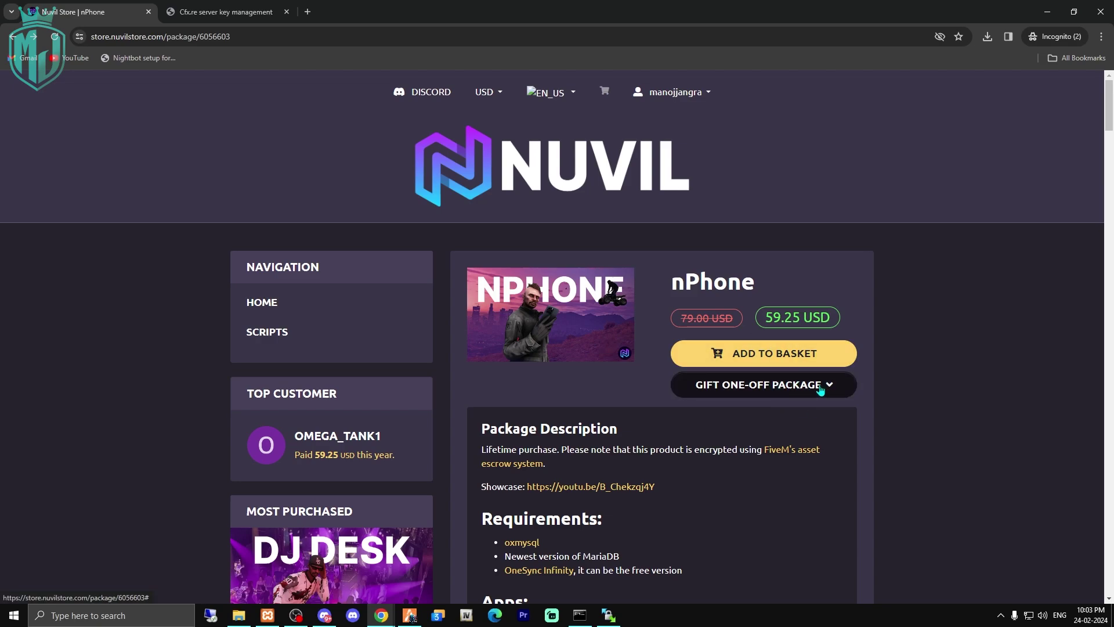
Add nPhone to the basket and proceed to the checkout basket.
left_click(758, 363)
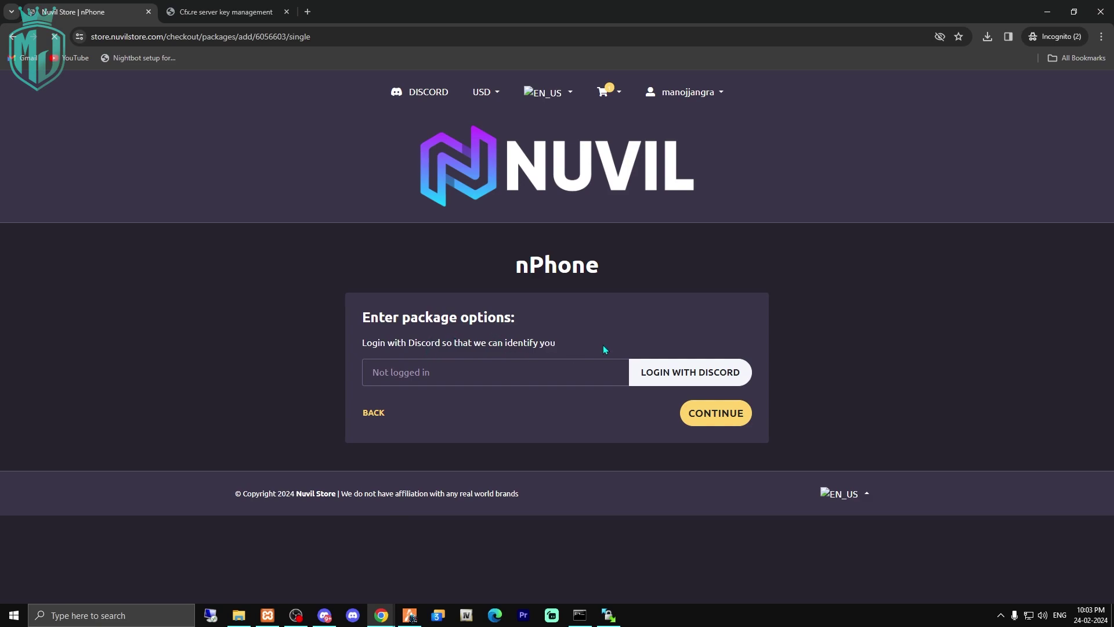
left_click(714, 414)
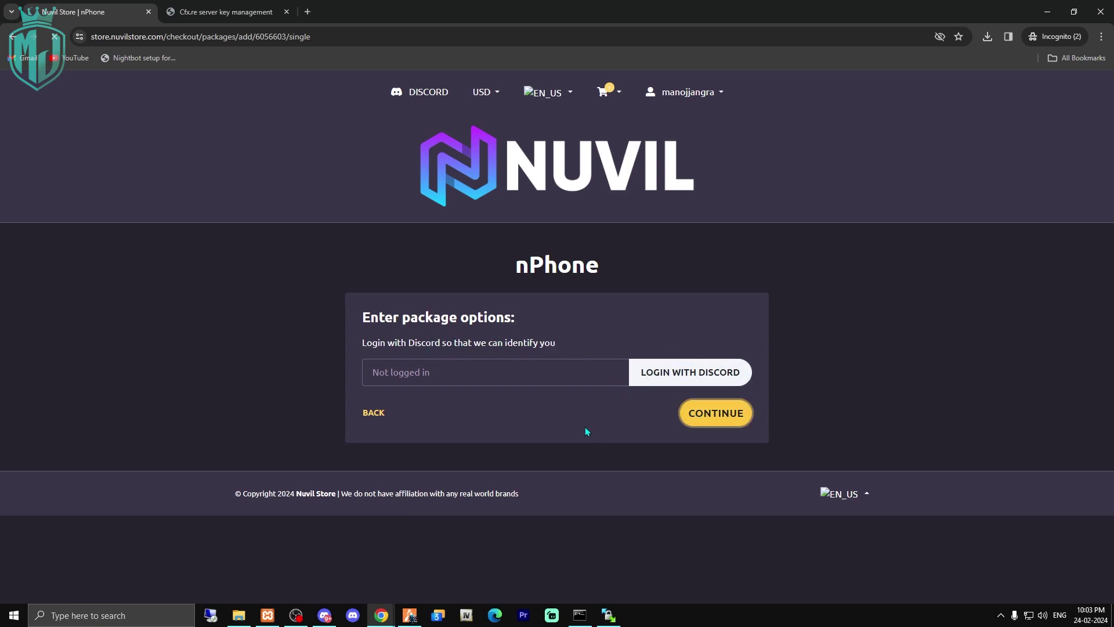
left_click(722, 414)
scroll(701, 420, "down", 1)
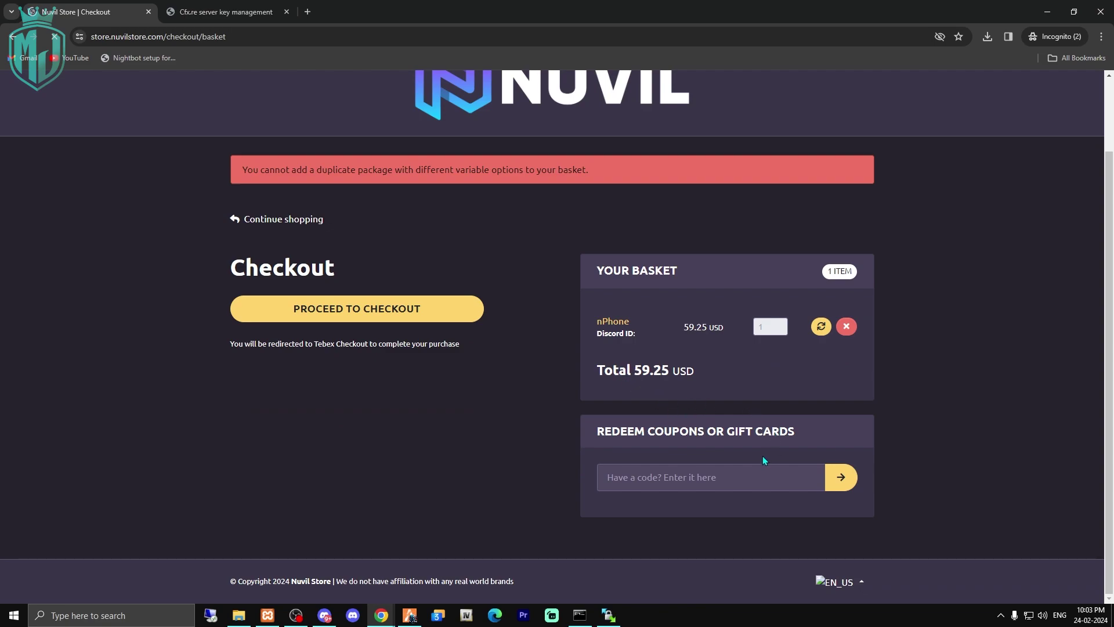
Apply coupon MJDEV-25, check the 44.44 discounted total, then remove the coupon again.
left_click(738, 480)
type("MJDEV-25")
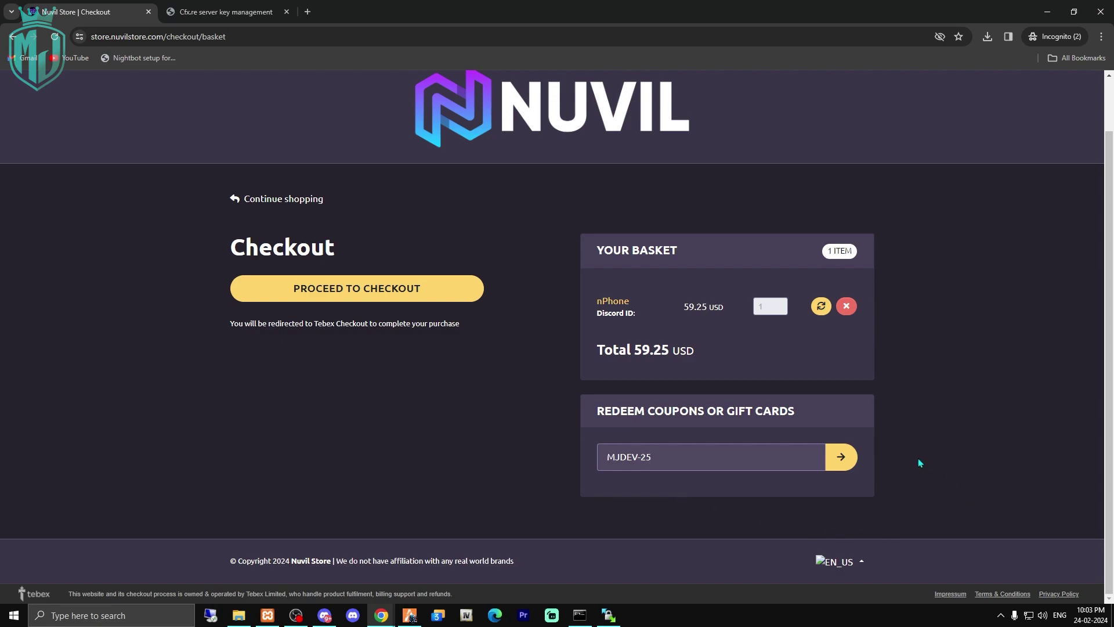
left_click(849, 463)
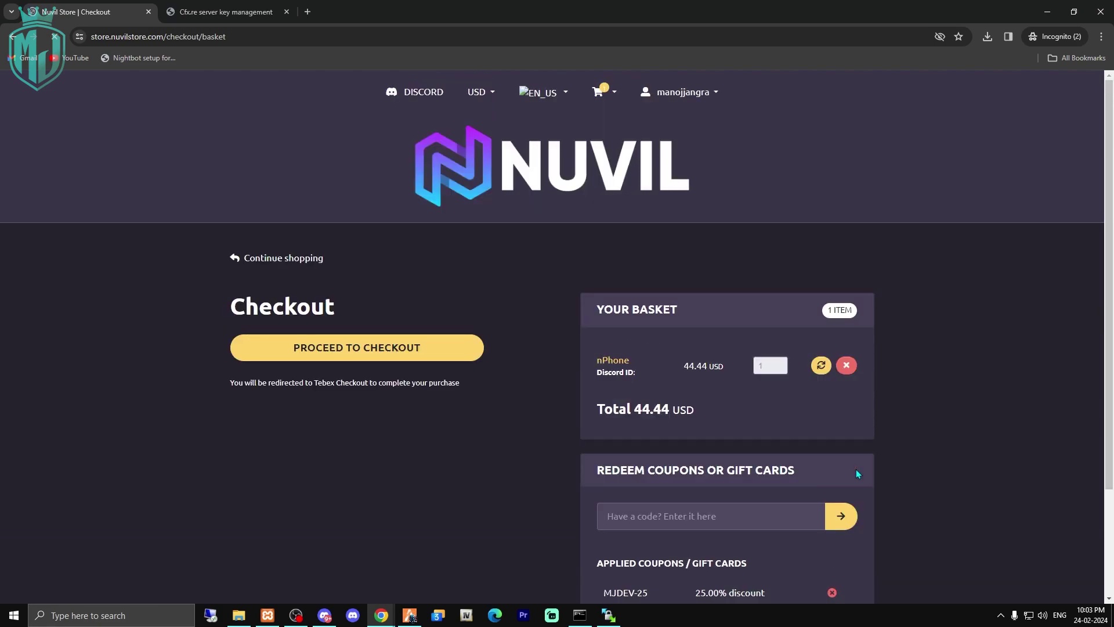
scroll(775, 443, "down", 3)
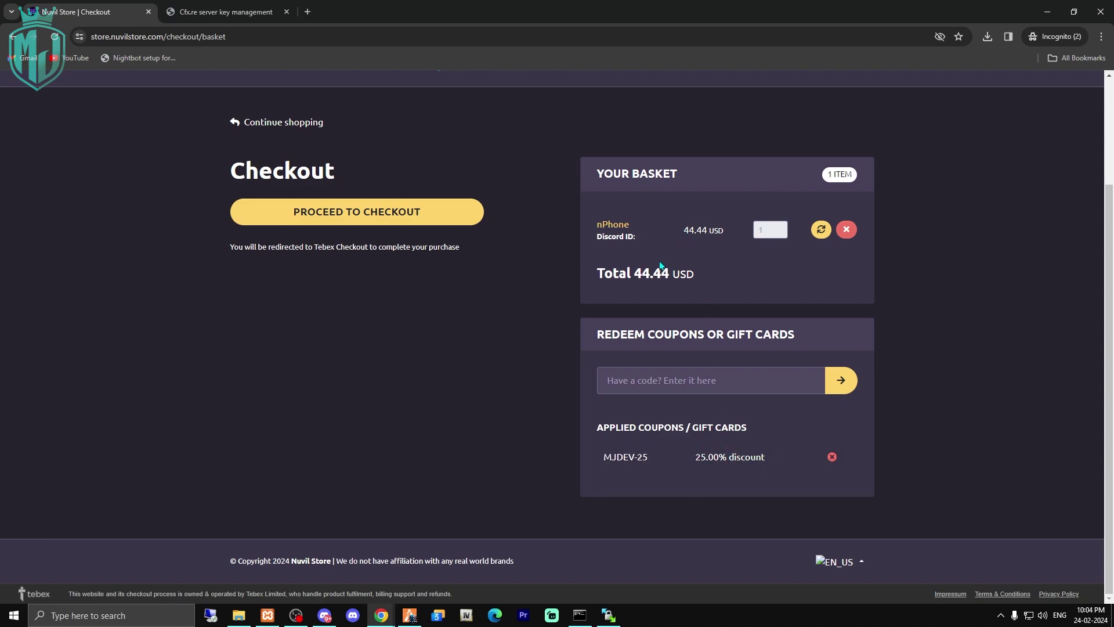
left_click_drag(632, 273, 649, 273)
left_click(831, 459)
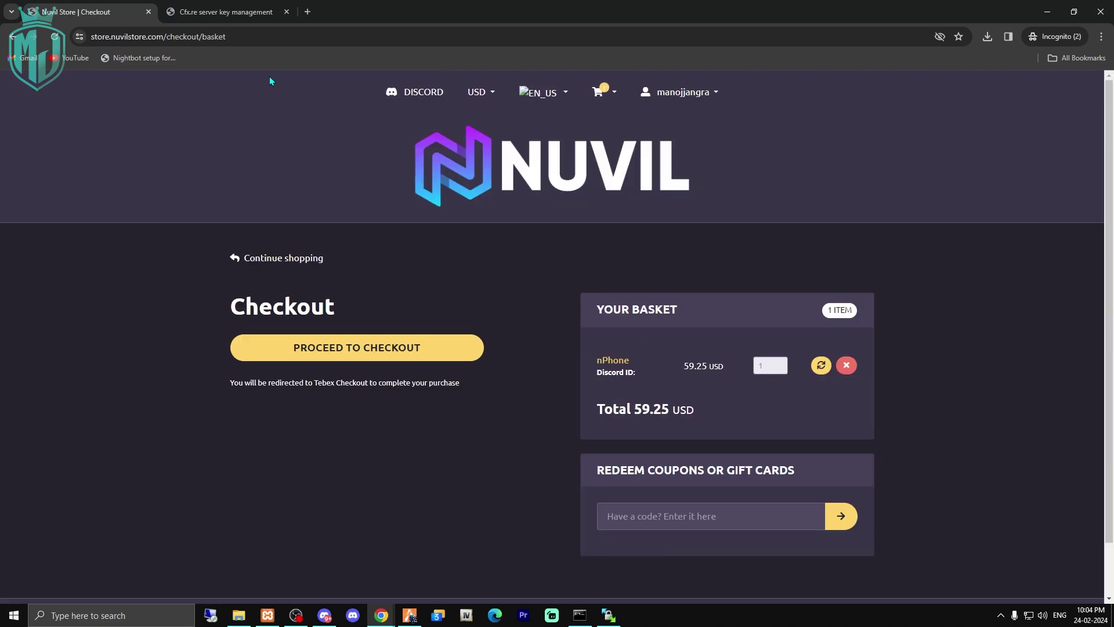
Download the nPhone asset from the Cfx.re Keymaster granted assets list.
left_click(236, 13)
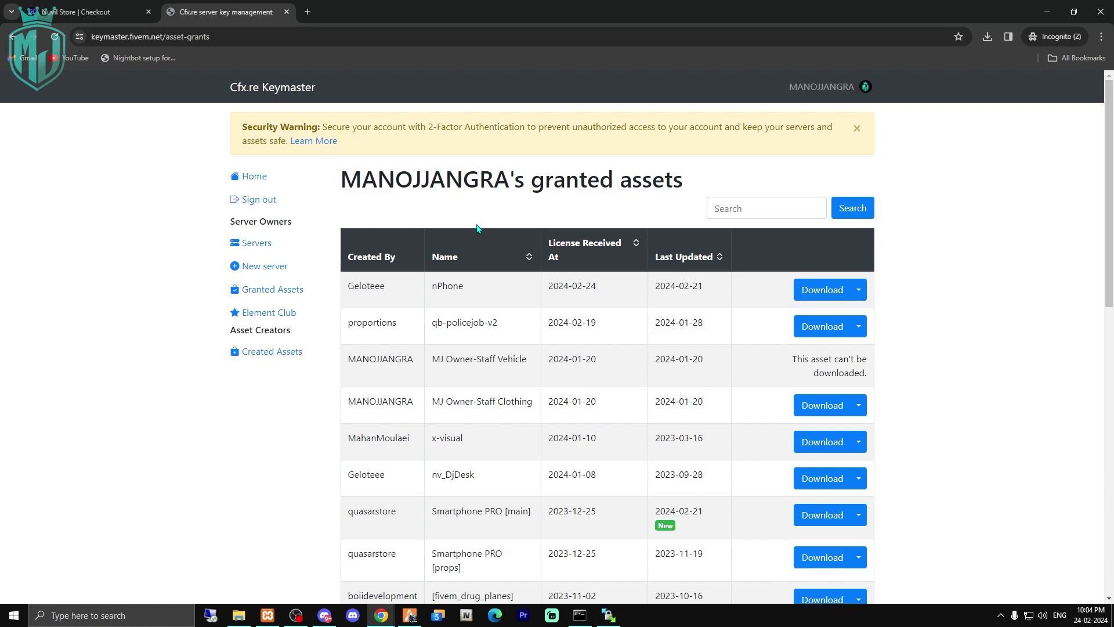
left_click_drag(430, 288, 484, 291)
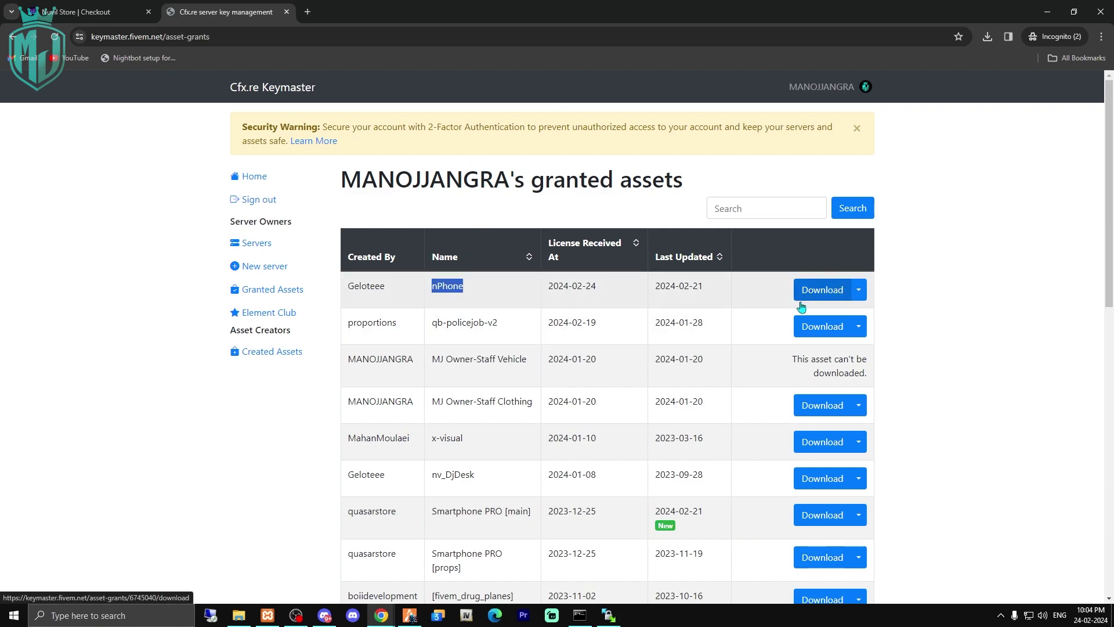
left_click(831, 298)
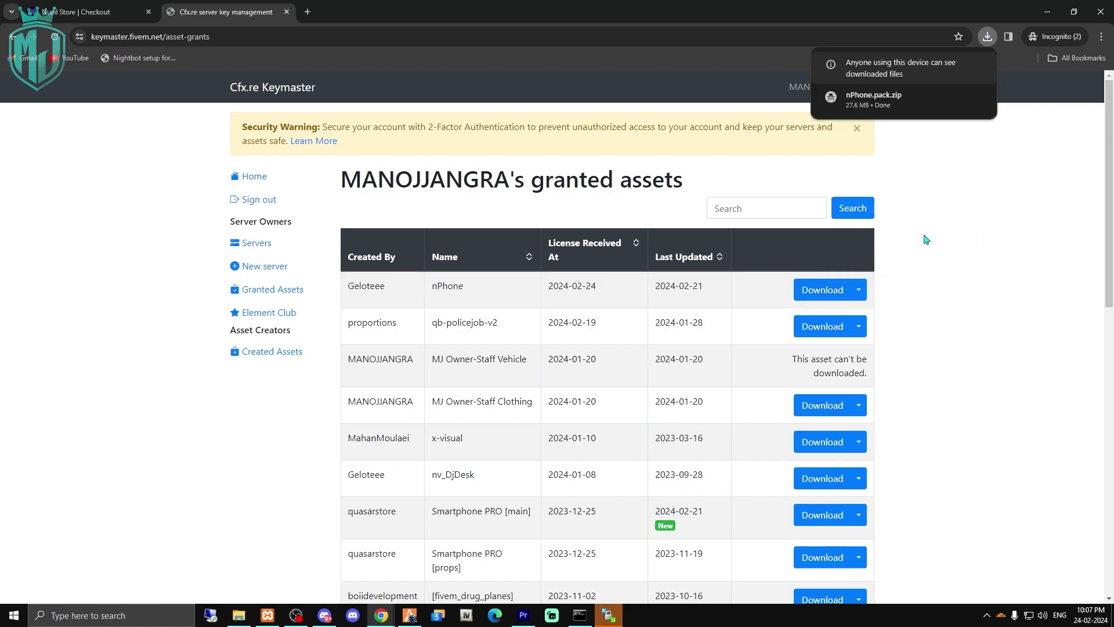
Open nPhone.pack.zip in WinRAR and extract its nPhone folder into resources.
left_click(879, 105)
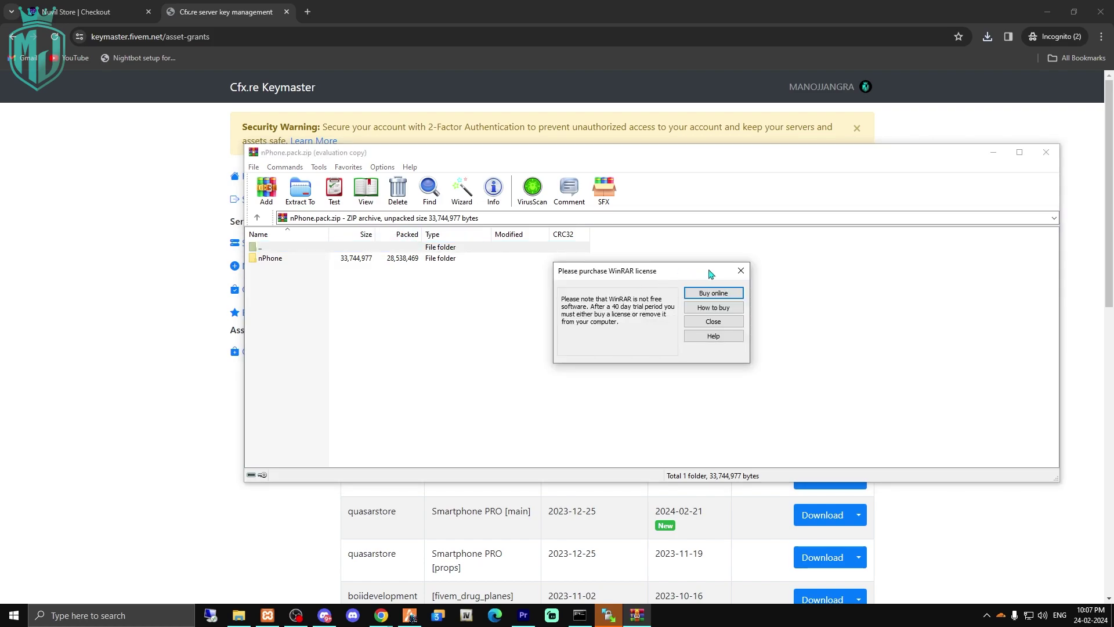
left_click(741, 271)
left_click(404, 261)
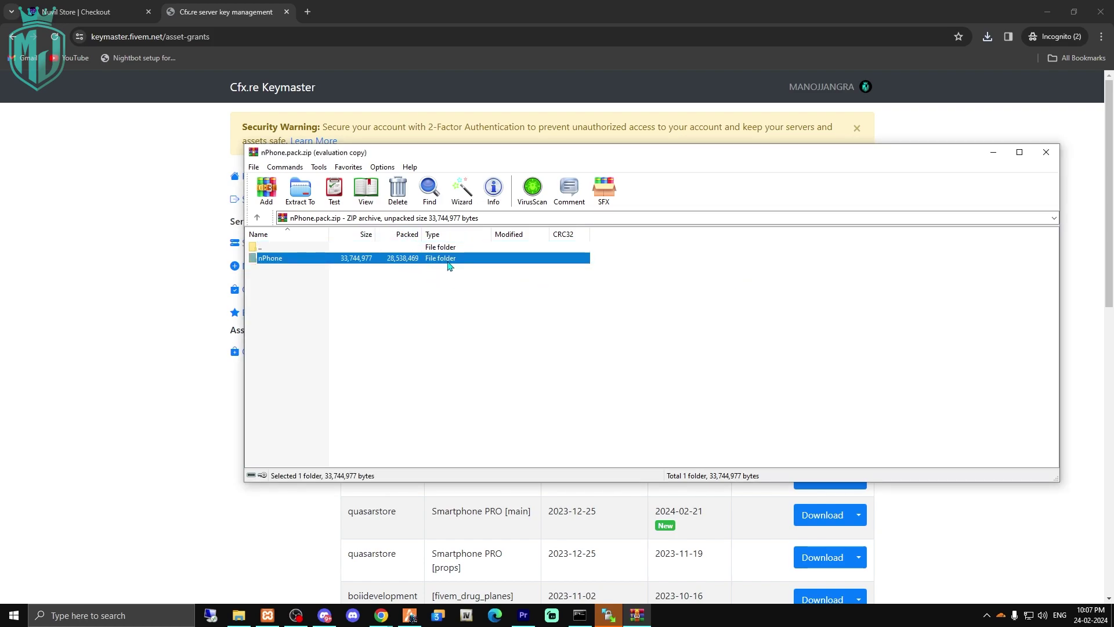
key("alt+w")
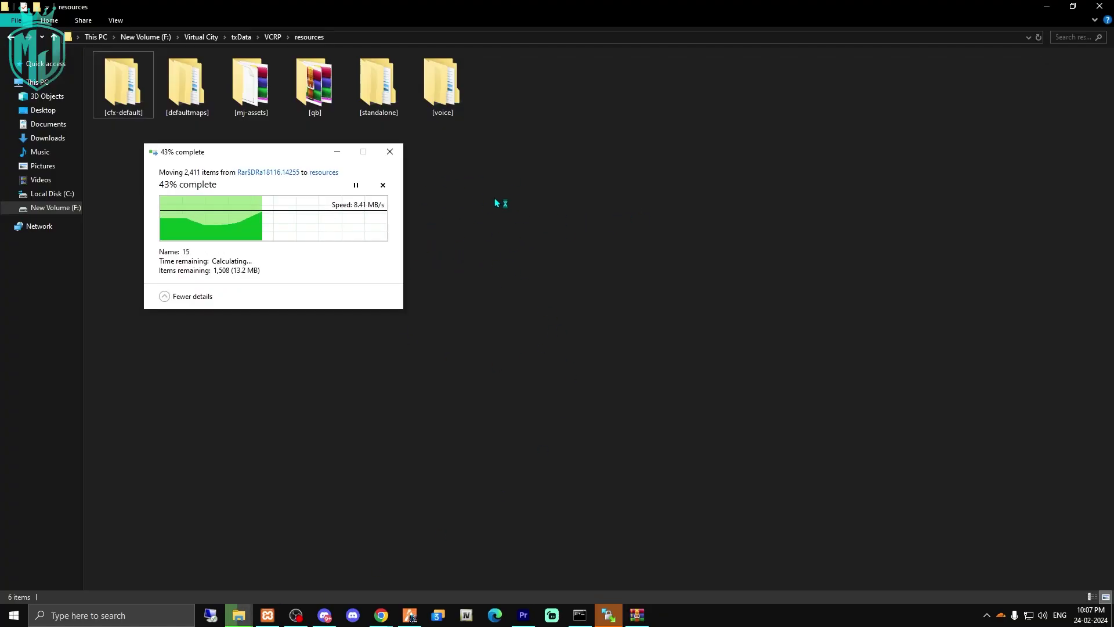
Open the Nuvil Installation shortcut in nPhone\installation to view the setup docs.
double_click(519, 115)
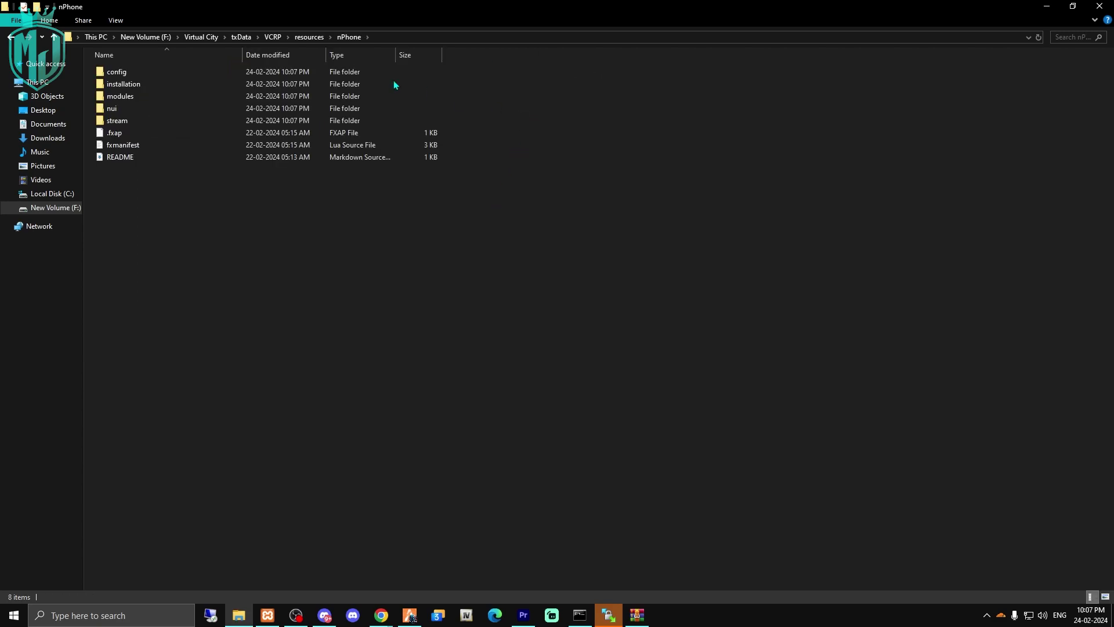
double_click(163, 83)
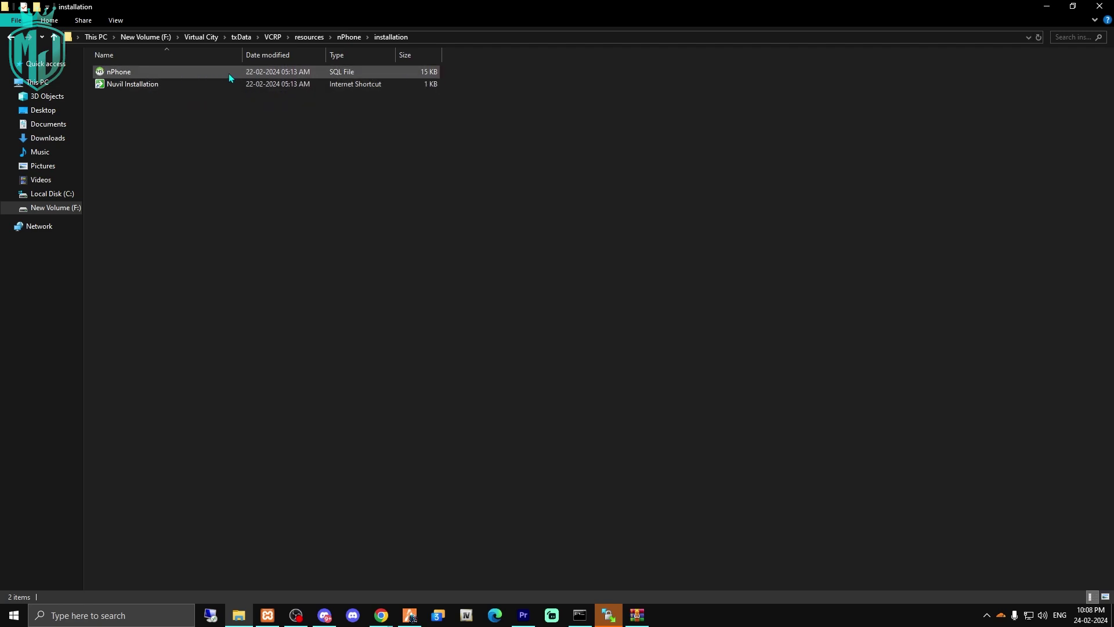
double_click(240, 85)
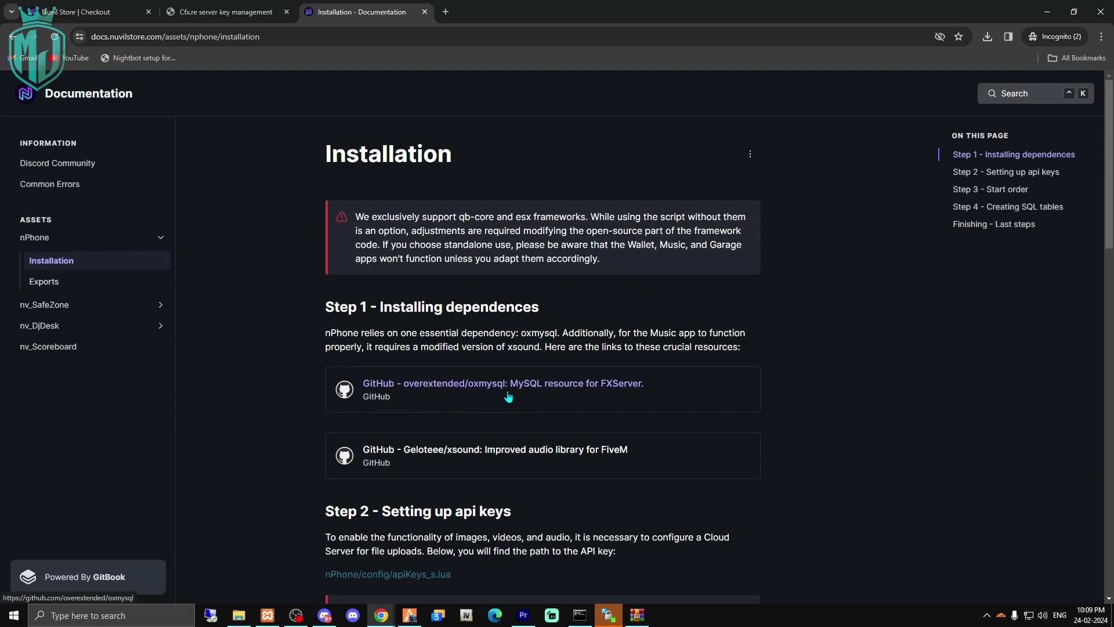
Open the docs' Geloteee/xsound GitHub repository link in a new tab.
scroll(801, 366, "down", 3)
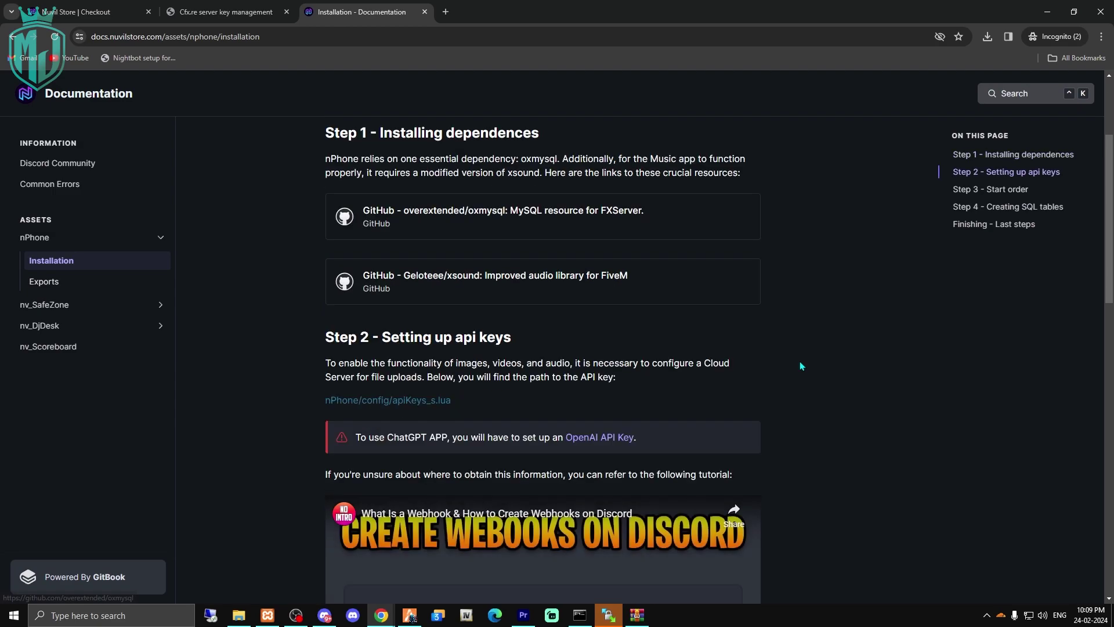
right_click(513, 281)
left_click(535, 289)
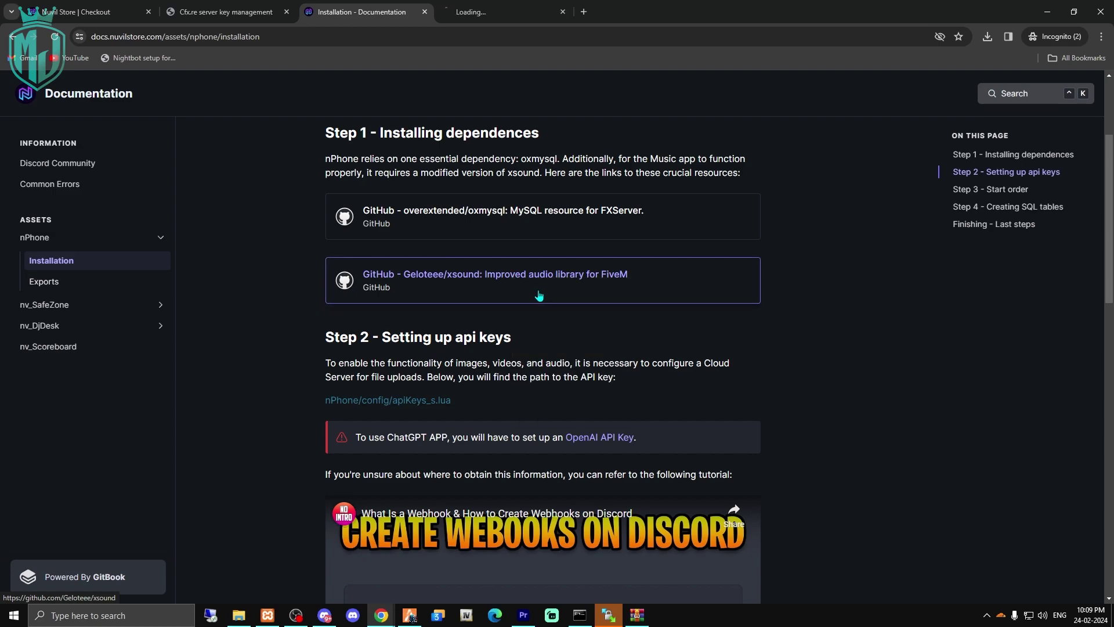
left_click(520, 5)
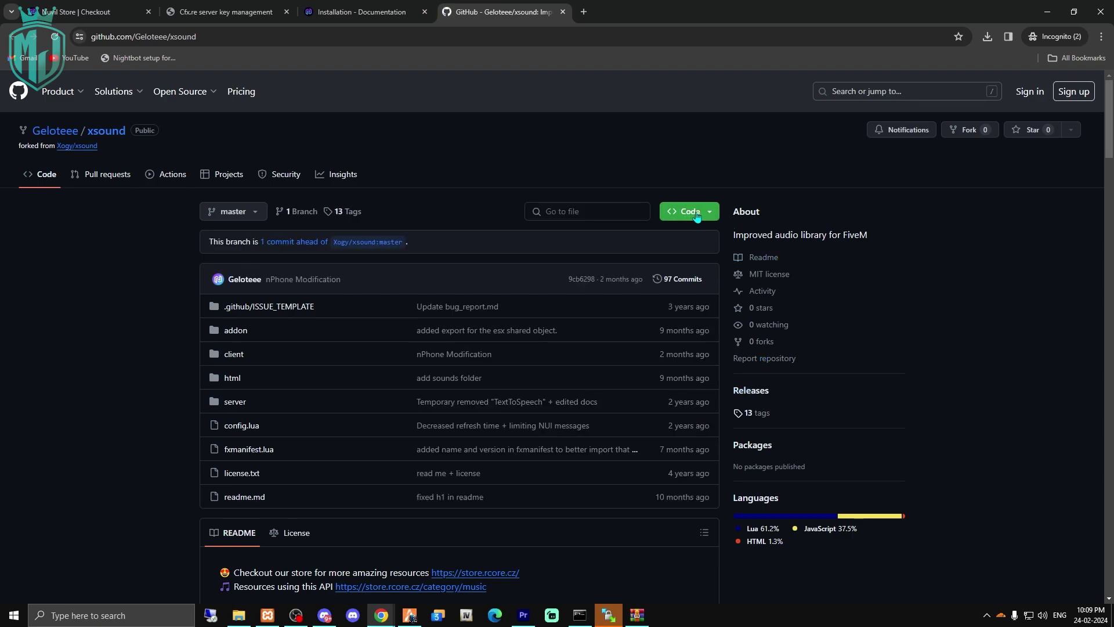
scroll(602, 248, "down", 3)
scroll(604, 249, "up", 3)
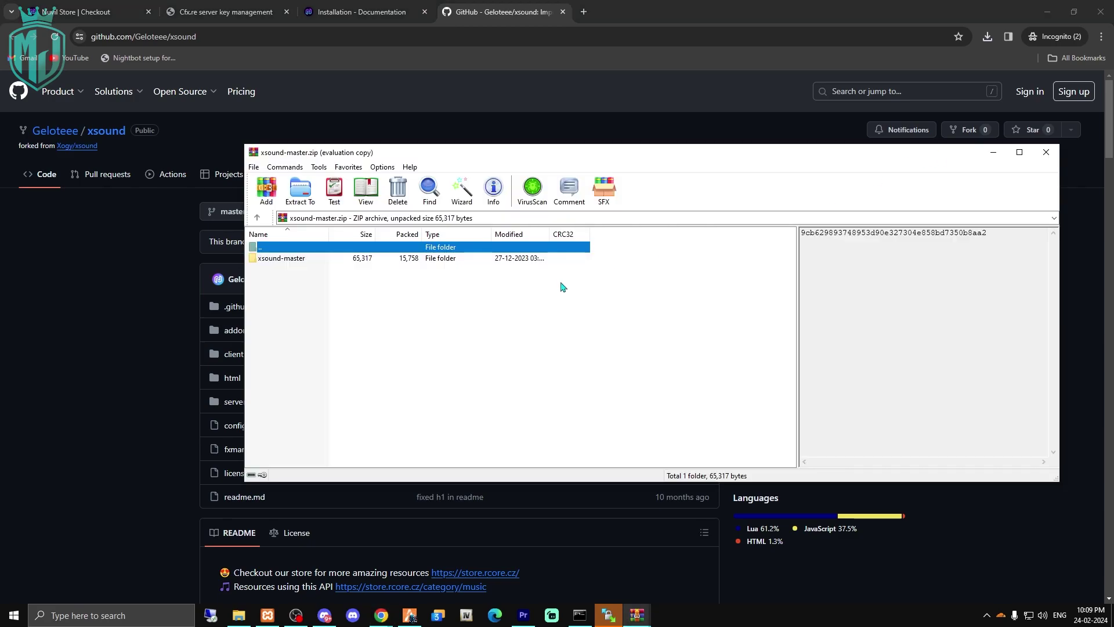
Extract the xsound-master folder from the archive into resources\[standalone].
left_click(466, 258)
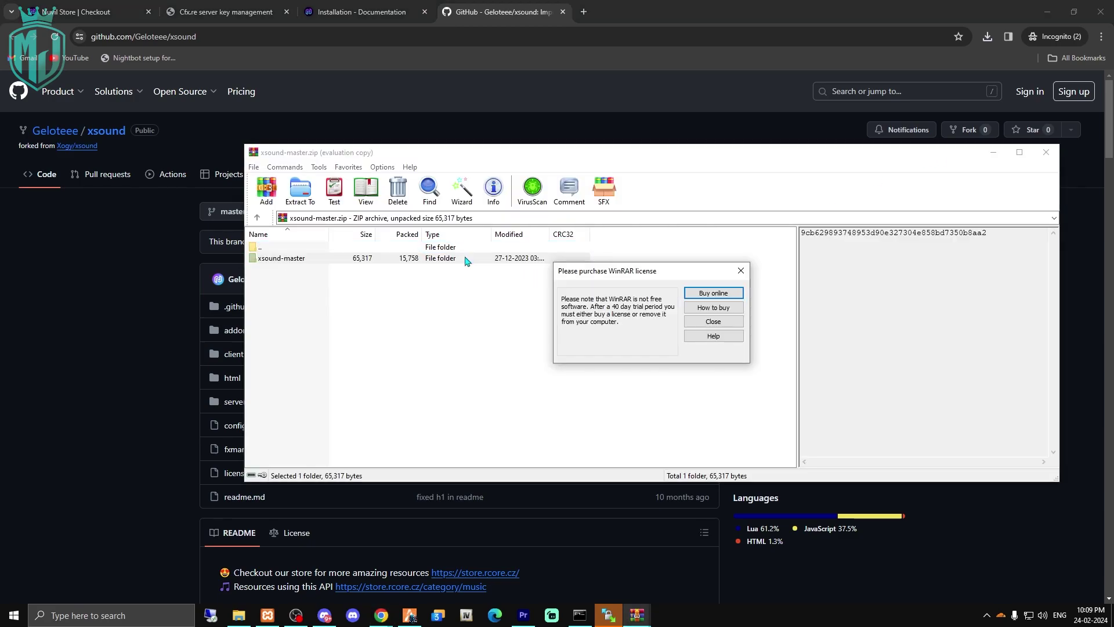
left_click(740, 272)
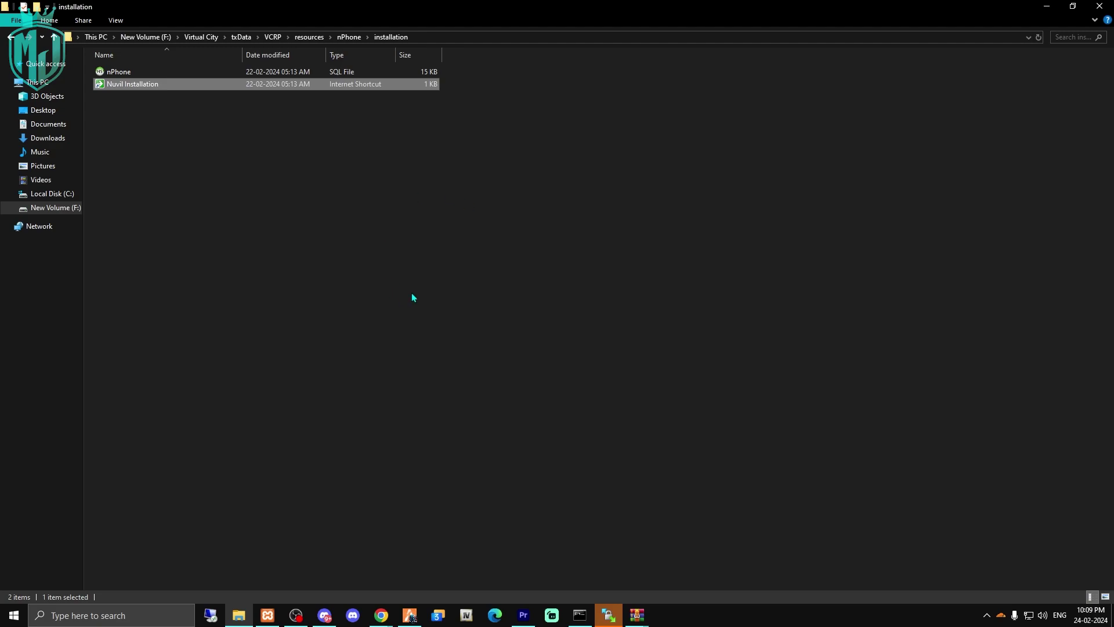
left_click(331, 36)
left_click(309, 36)
double_click(364, 93)
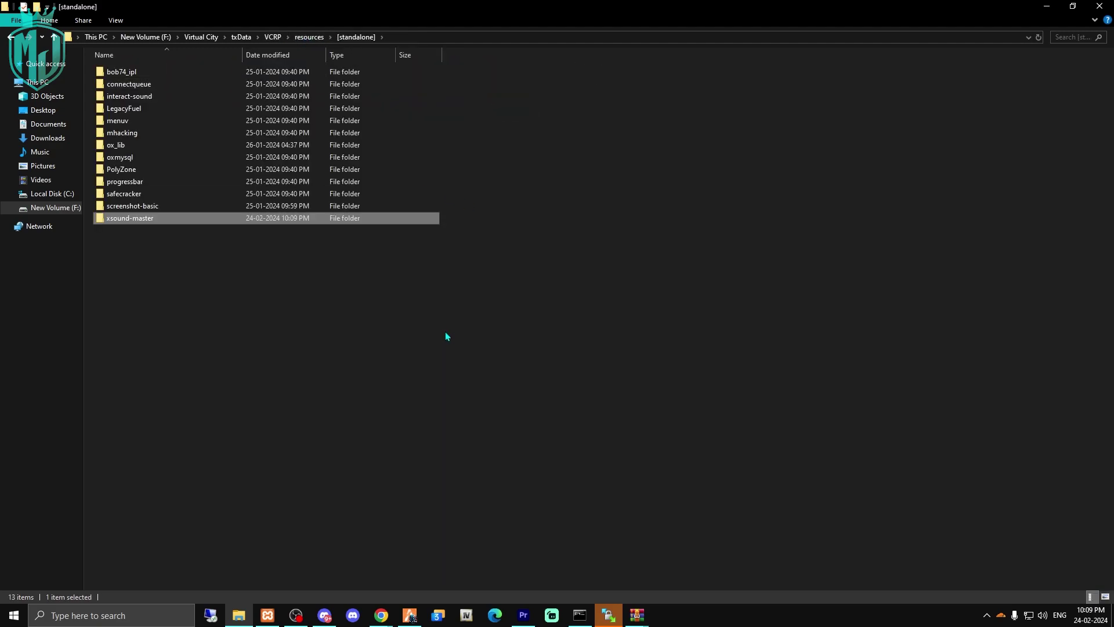
Rename xsound-master to xsound, close the GitHub tab and return to the docs' Step 2.
key("F2")
key("End")
key("BackSpace")
key("BackSpace")
key("BackSpace")
key("BackSpace")
key("BackSpace")
key("BackSpace")
key("BackSpace")
key("Return")
key("Return")
key("BackSpace")
key("alt+Tab")
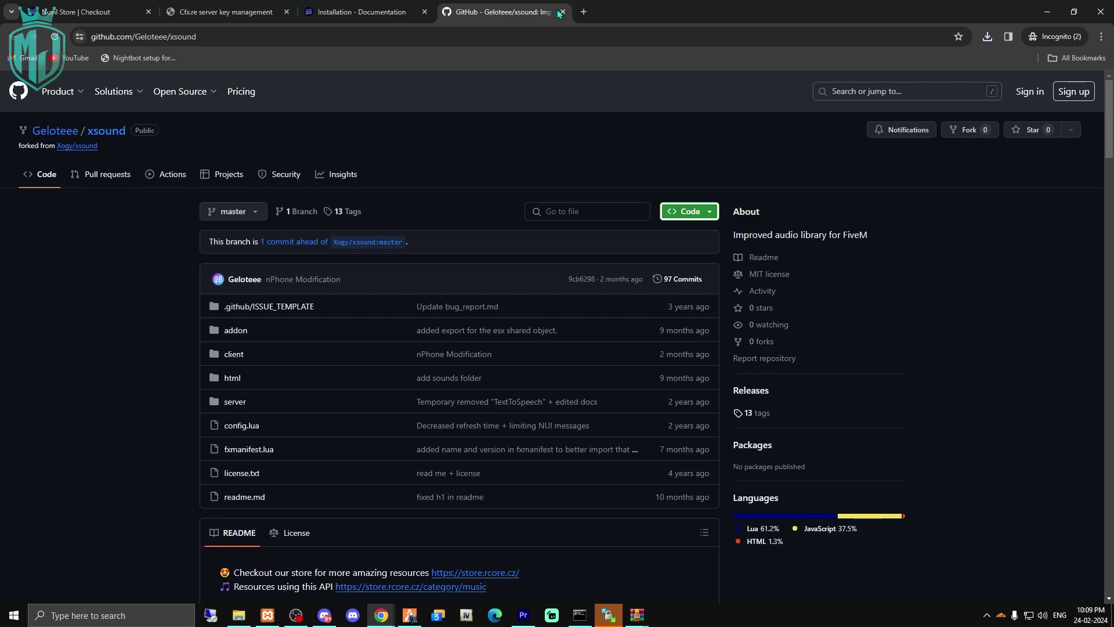
left_click(559, 12)
scroll(660, 353, "down", 3)
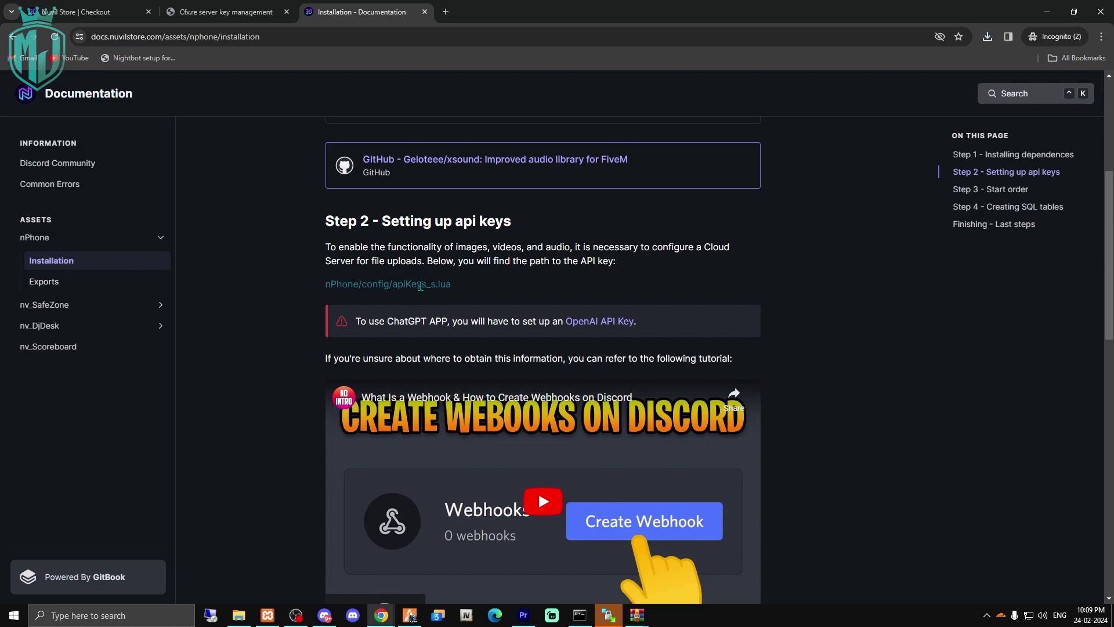
Open nPhone's config\apiKeys_s.lua in VS Code and review its upload, ChatGPT and webhook settings.
left_click(238, 615)
double_click(506, 87)
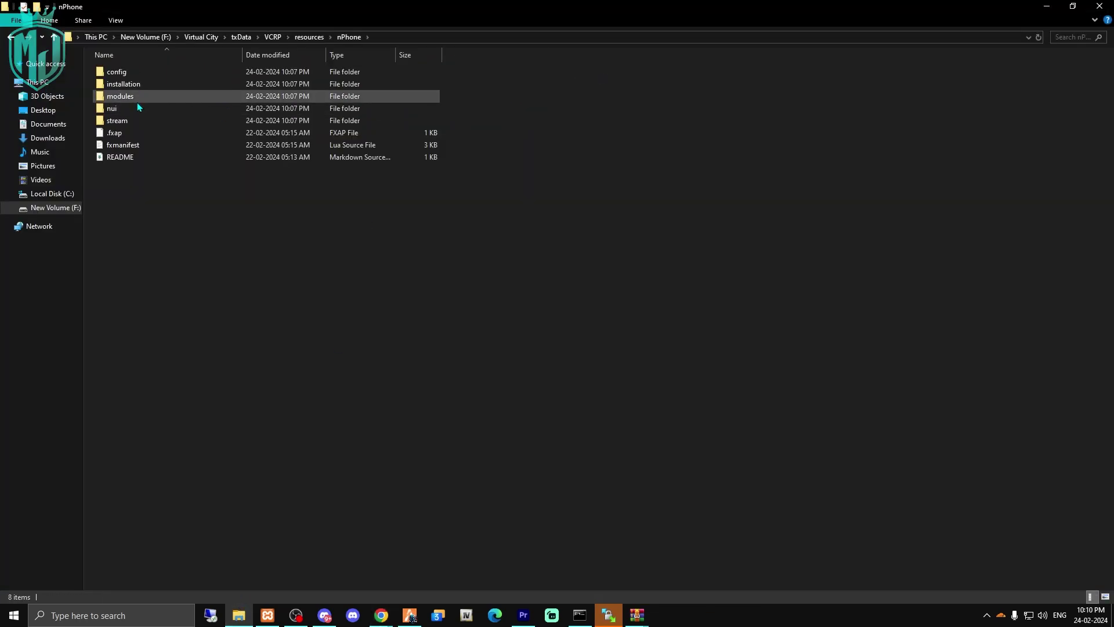
double_click(140, 73)
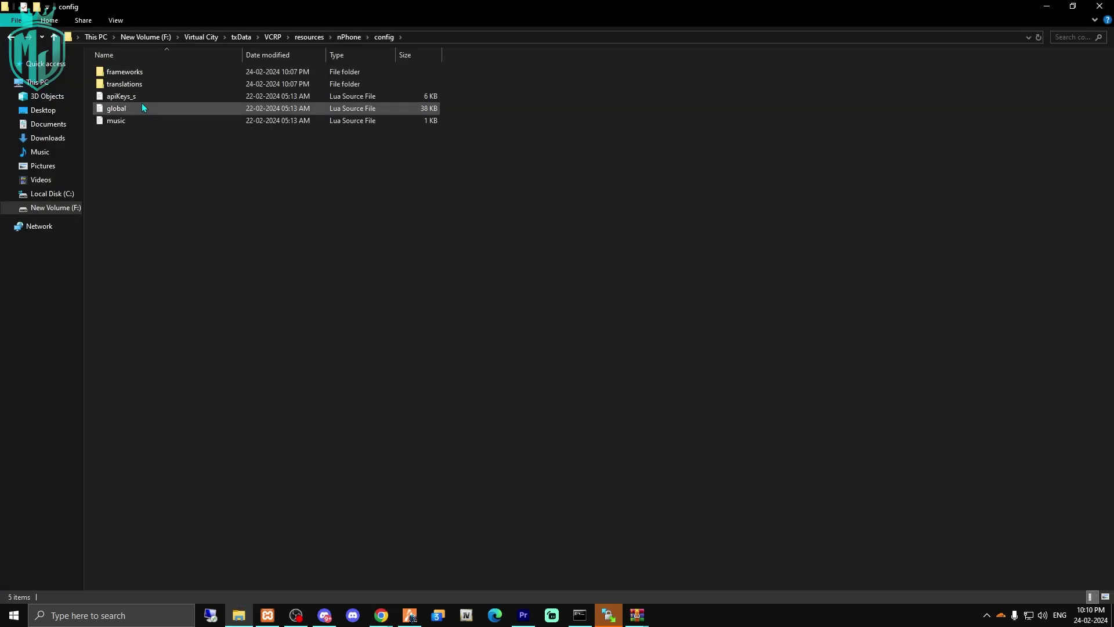
double_click(138, 97)
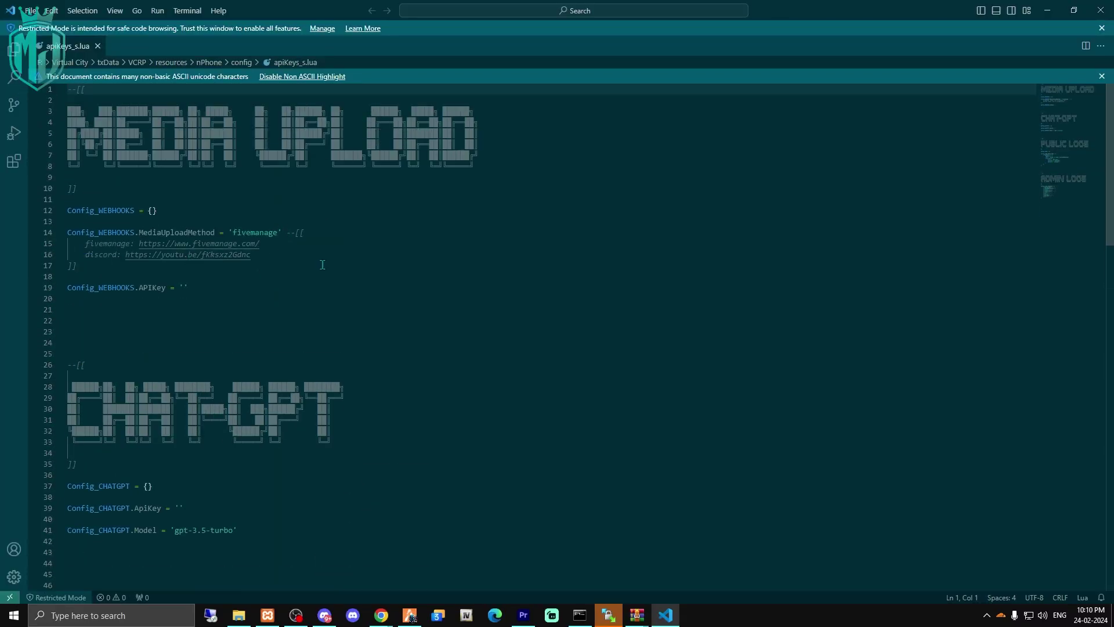
scroll(307, 278, "down", 3)
scroll(280, 295, "up", 3)
scroll(281, 296, "down", 15)
scroll(257, 292, "down", 4)
scroll(313, 302, "up", 15)
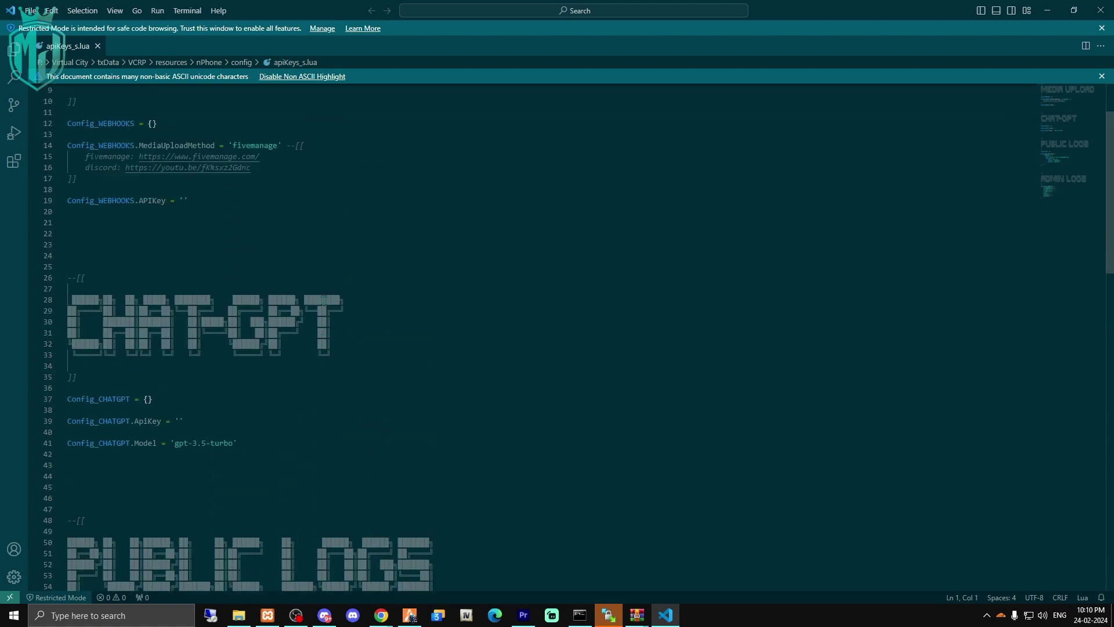
scroll(324, 300, "up", 3)
Read the API keys instructions in the nPhone installation docs.
key("alt+Tab")
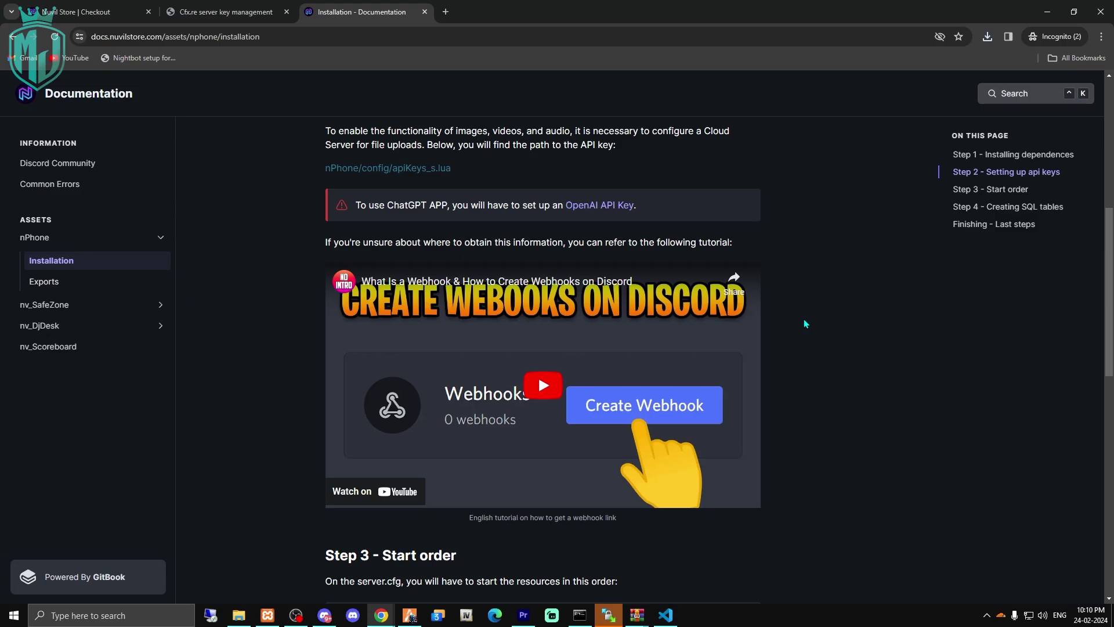
scroll(651, 376, "down", 4)
scroll(652, 379, "up", 4)
scroll(591, 346, "down", 4)
scroll(588, 321, "up", 7)
scroll(583, 360, "down", 5)
key("alt+Tab")
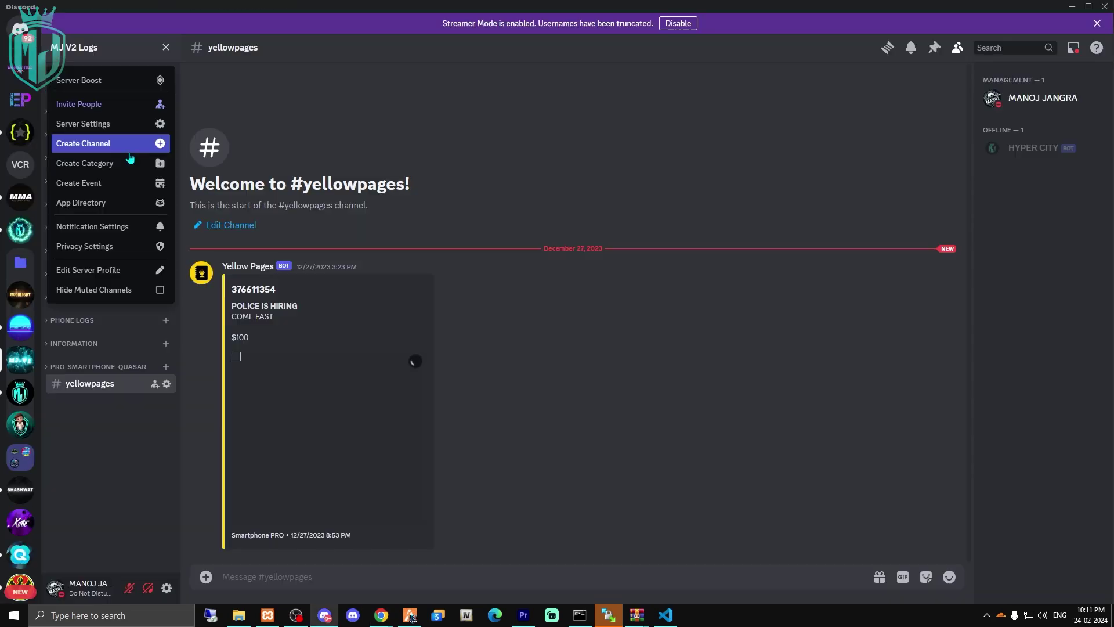
Create a Discord channel category named NPhone Logs.
left_click(132, 162)
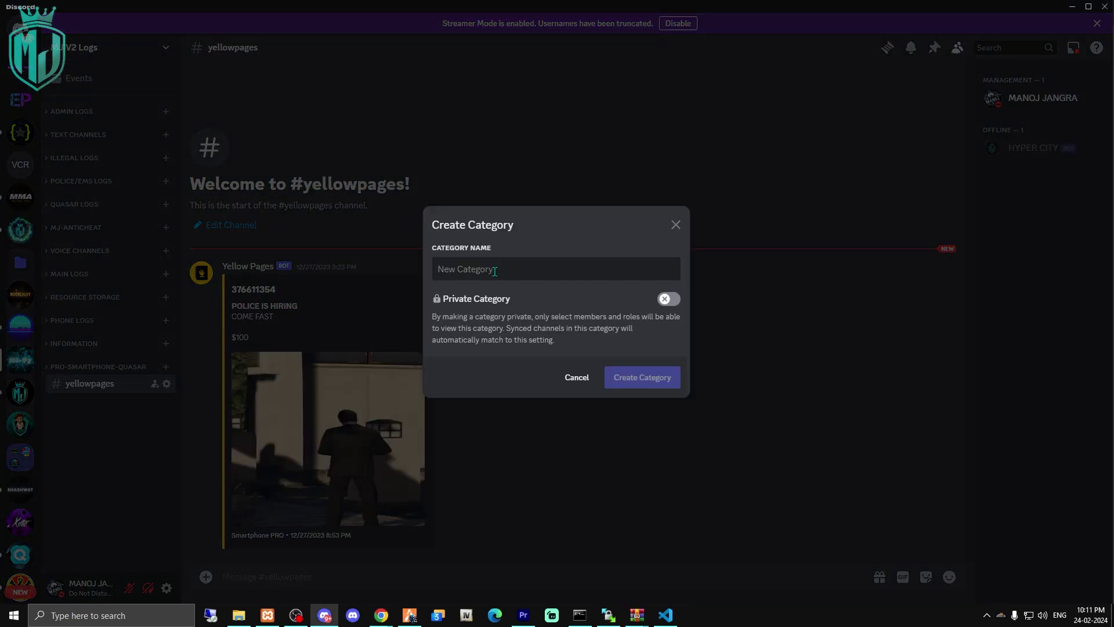
type("NP")
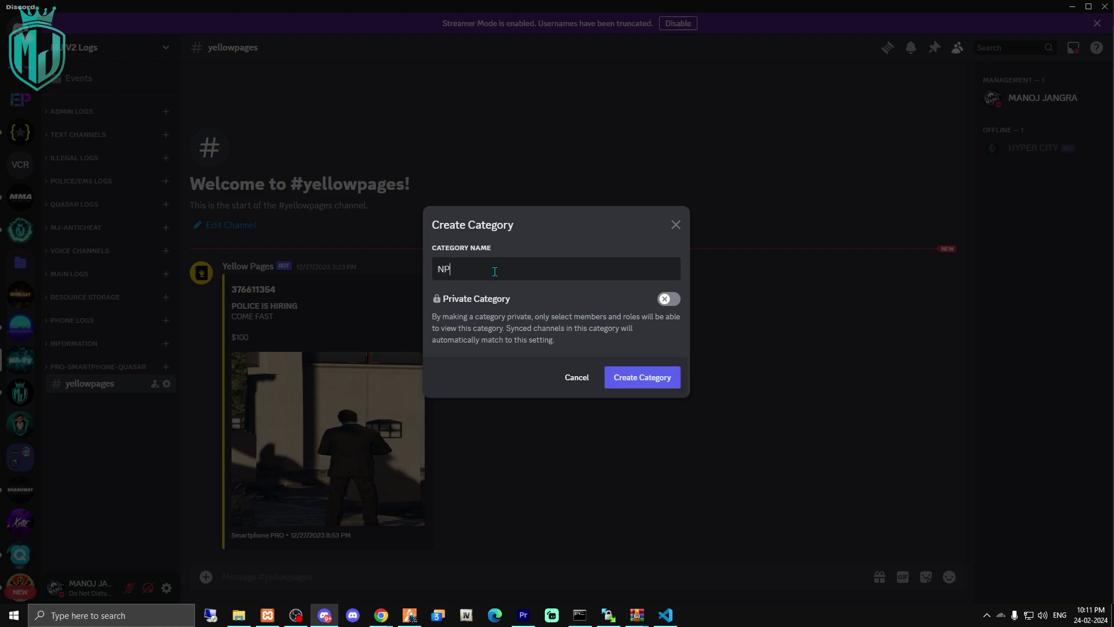
type("hone Logs")
left_click(617, 380)
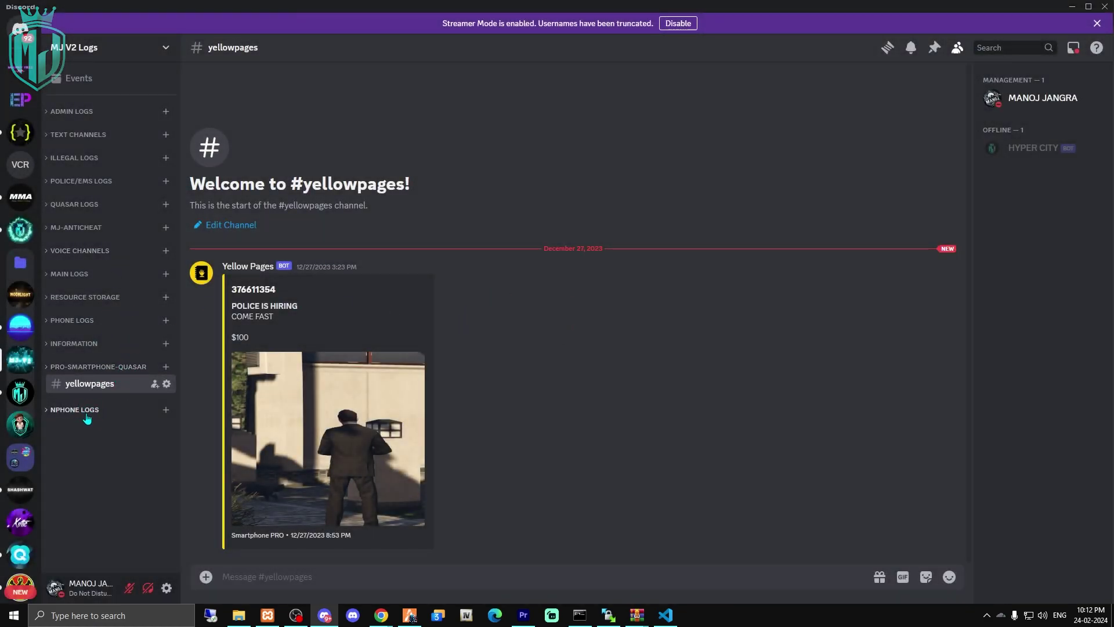
Add a text channel named webhook under the NPhone Logs category.
left_click(167, 410)
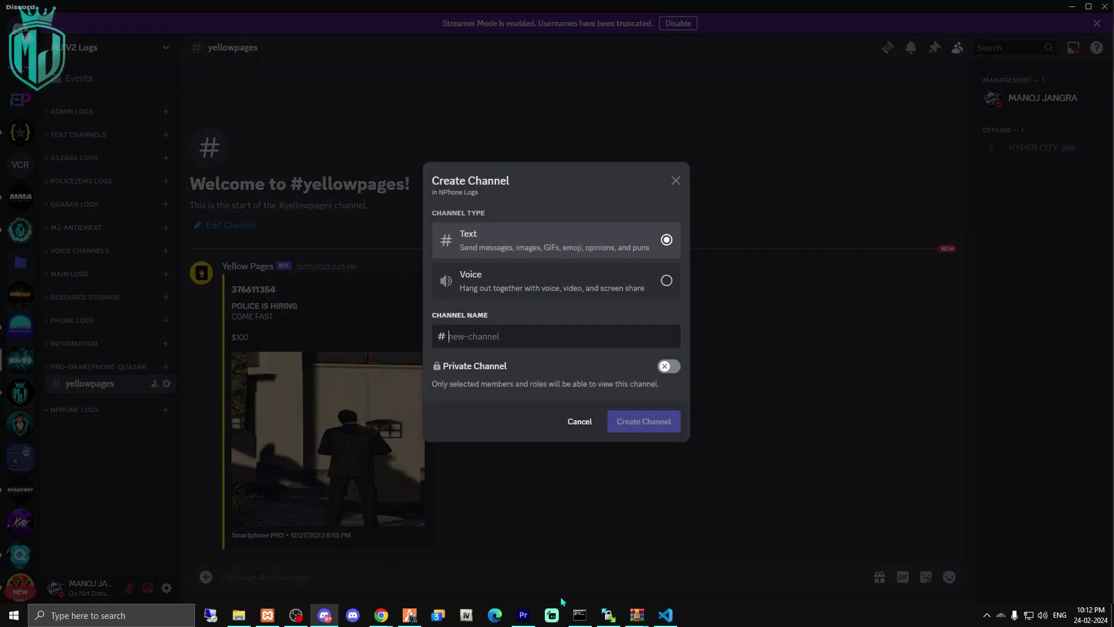
left_click(666, 615)
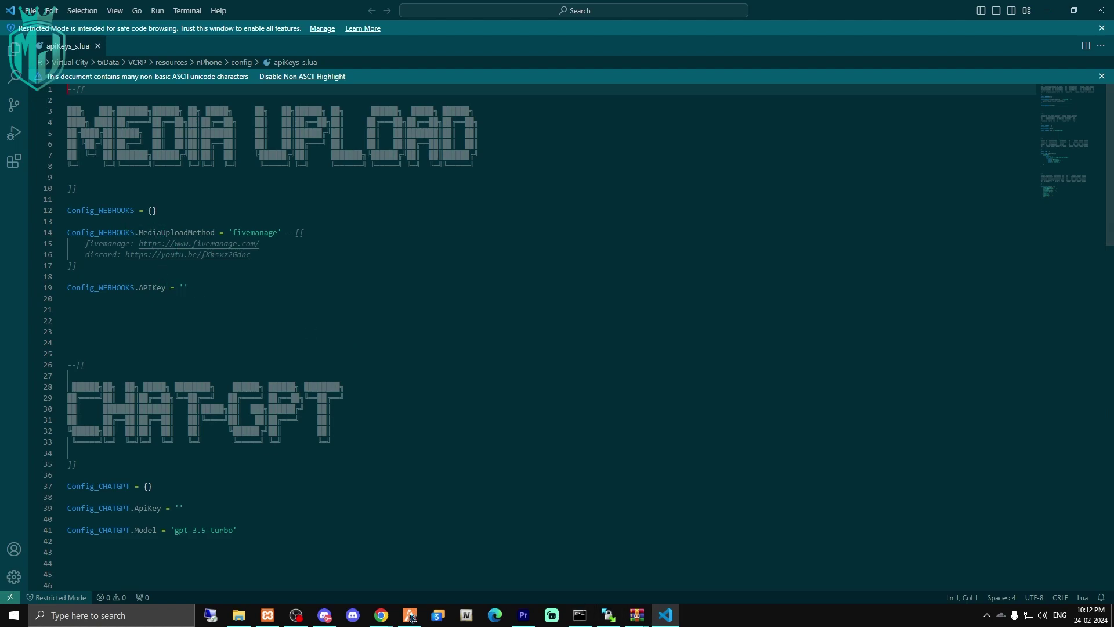
mouse_move(665, 617)
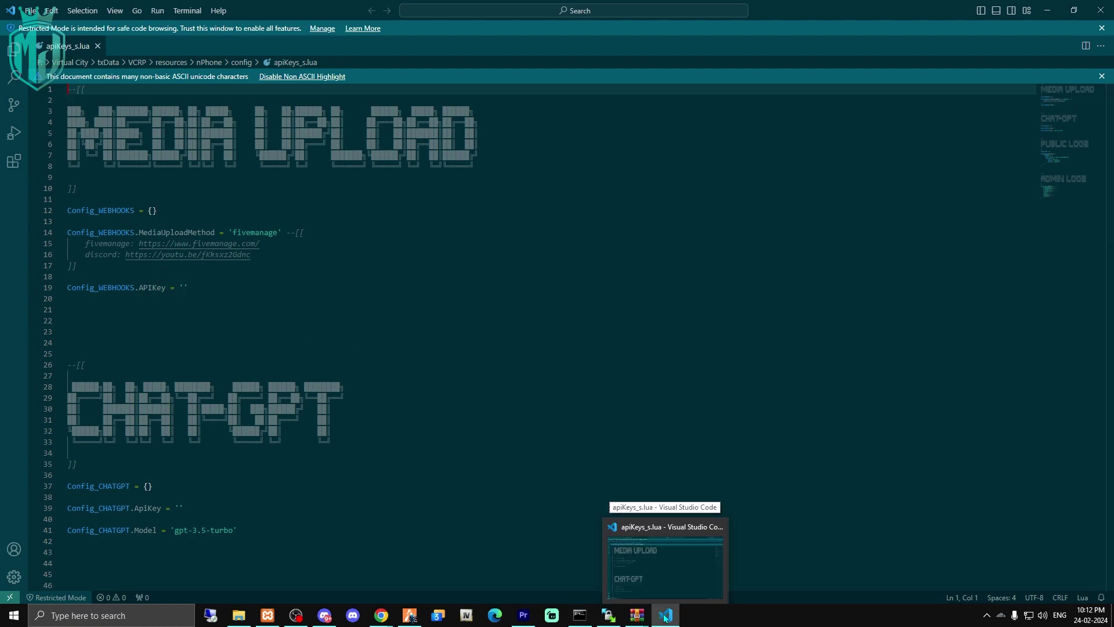
left_click(666, 616)
type("we")
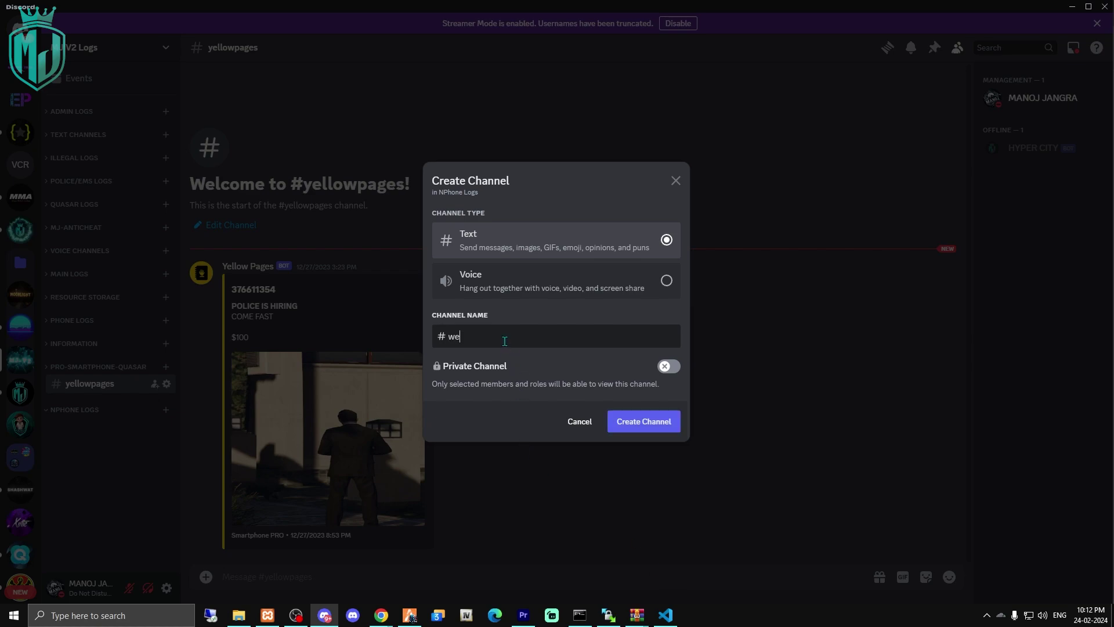
type("bhook")
left_click(638, 421)
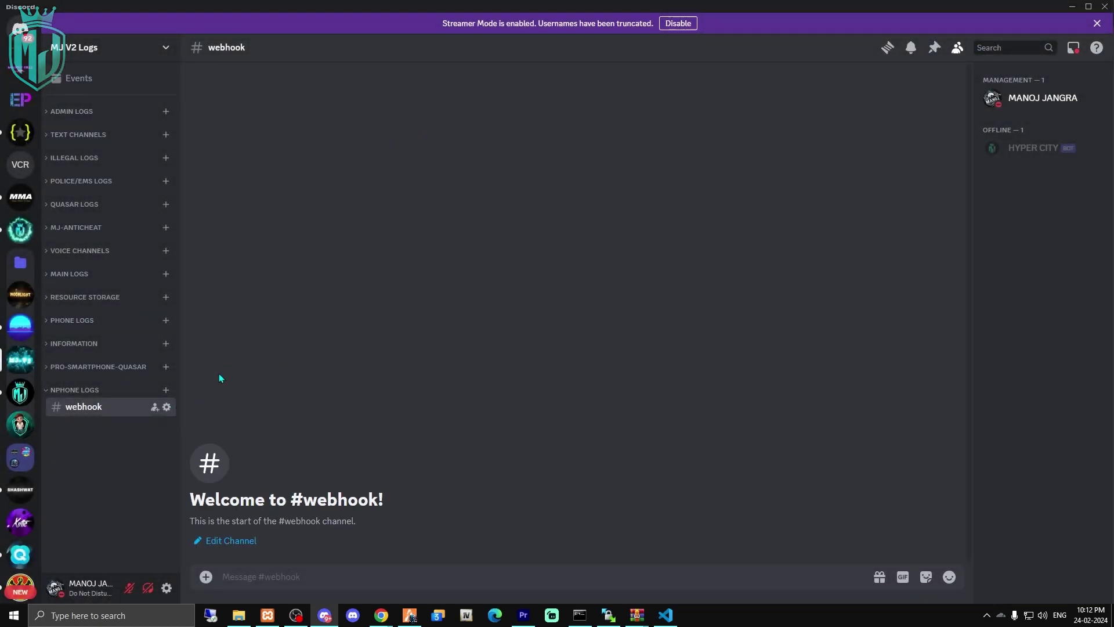
left_click(167, 408)
Create a webhook named webhook under the channel's Integrations, copy its URL and save.
left_click(464, 95)
key("ctrl+a")
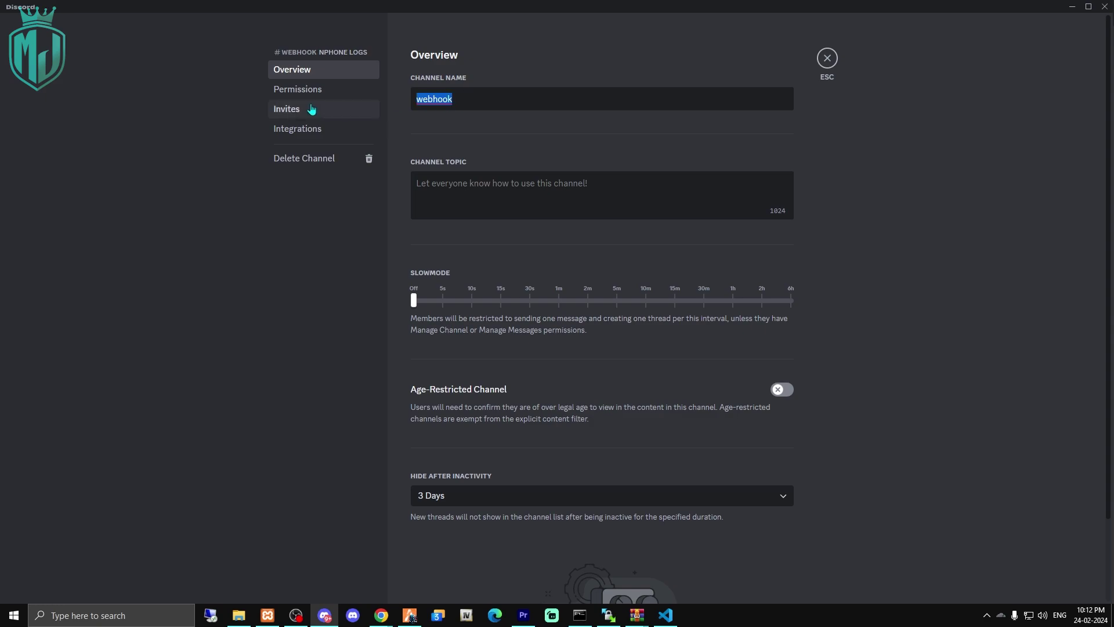
left_click(317, 129)
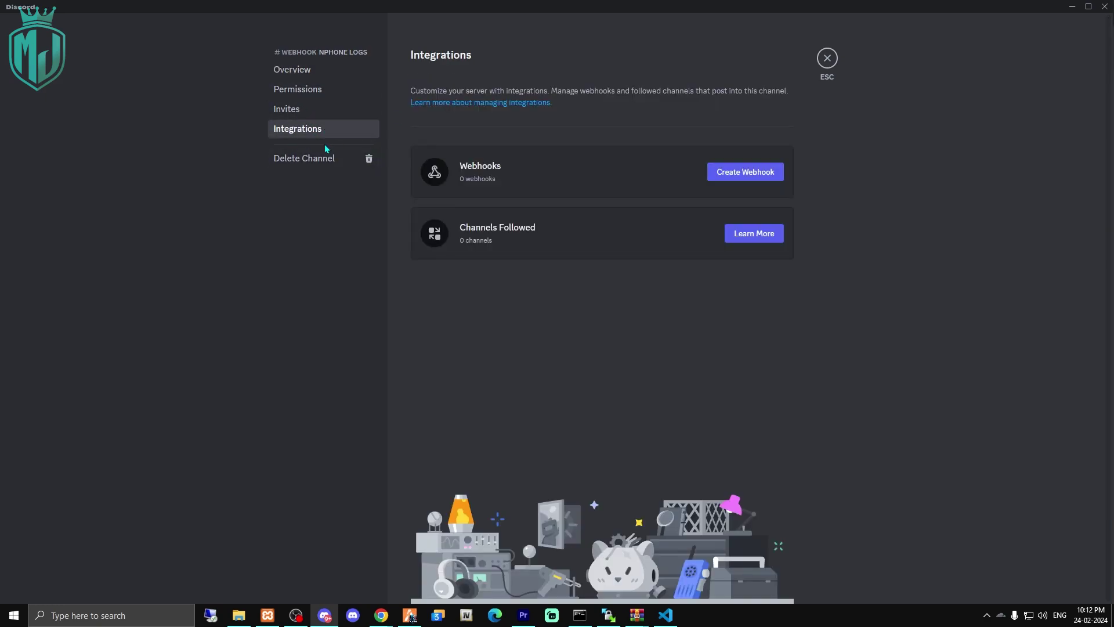
left_click(722, 178)
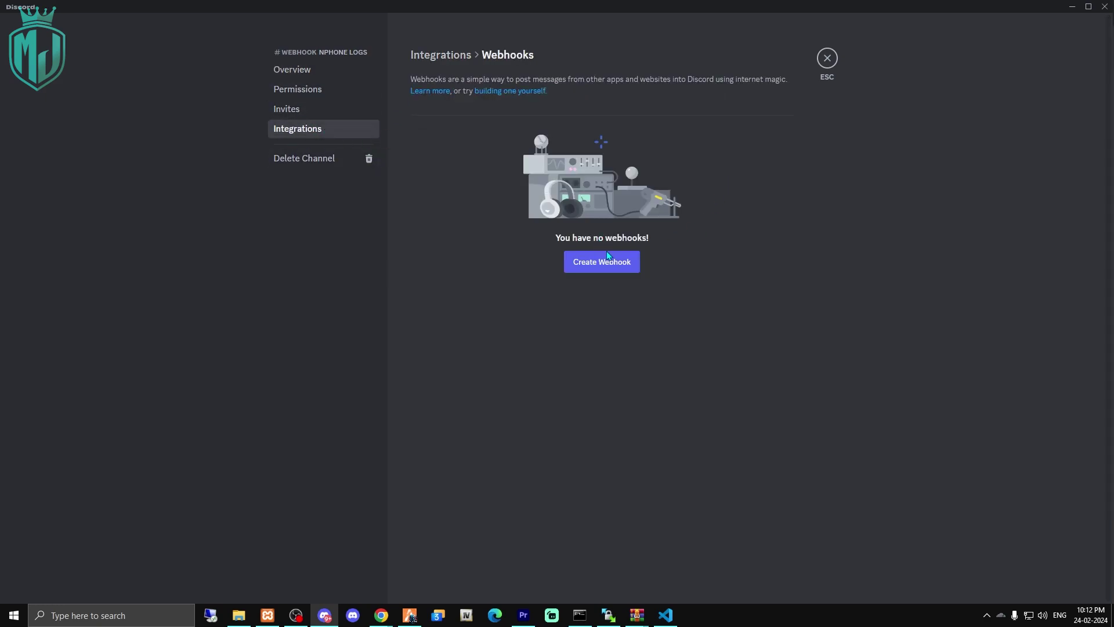
left_click(607, 255)
left_click(595, 231)
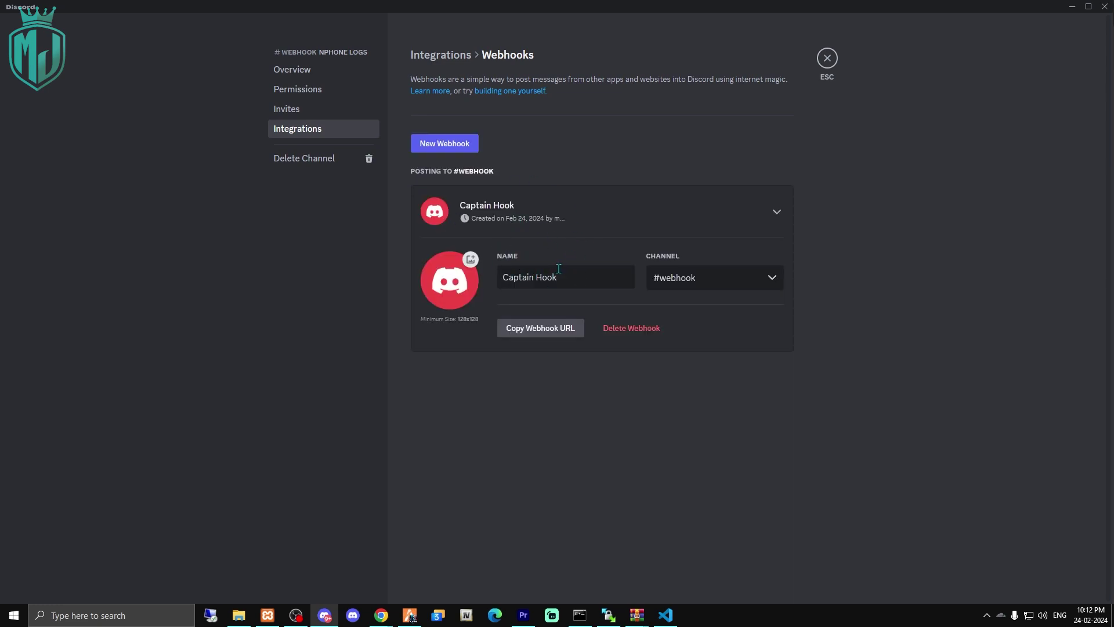
triple_click(586, 279)
type("webhook")
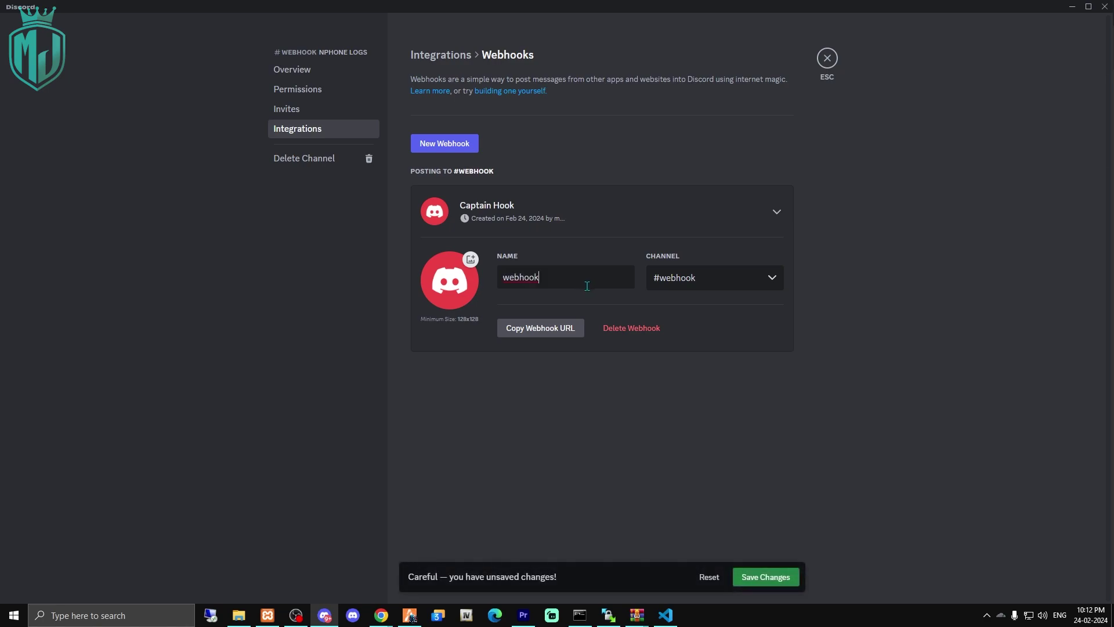
left_click(537, 328)
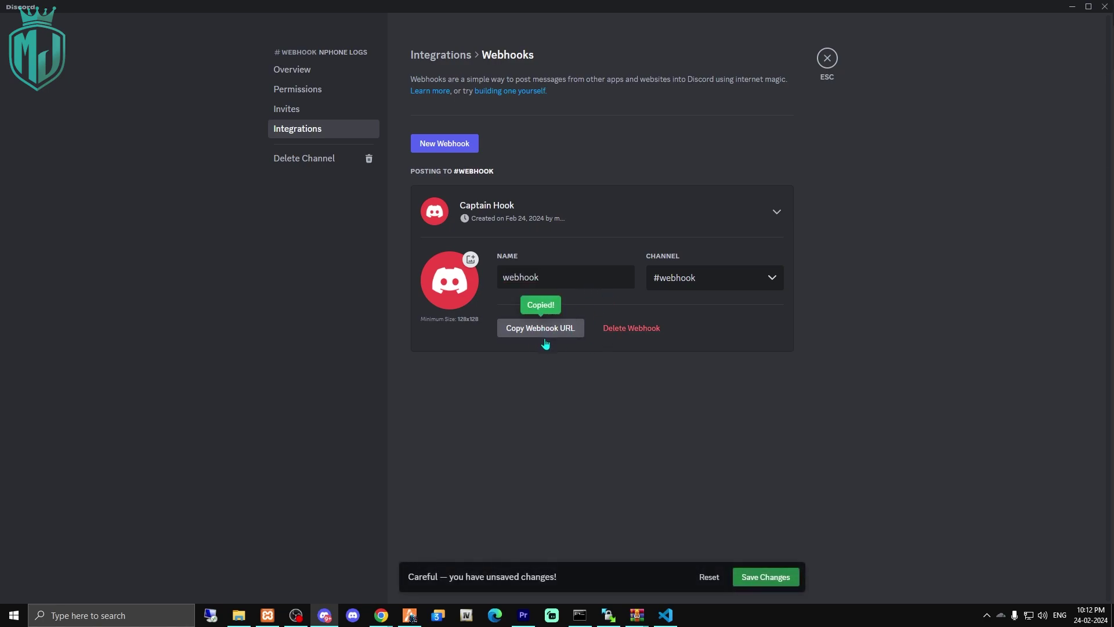
left_click(787, 574)
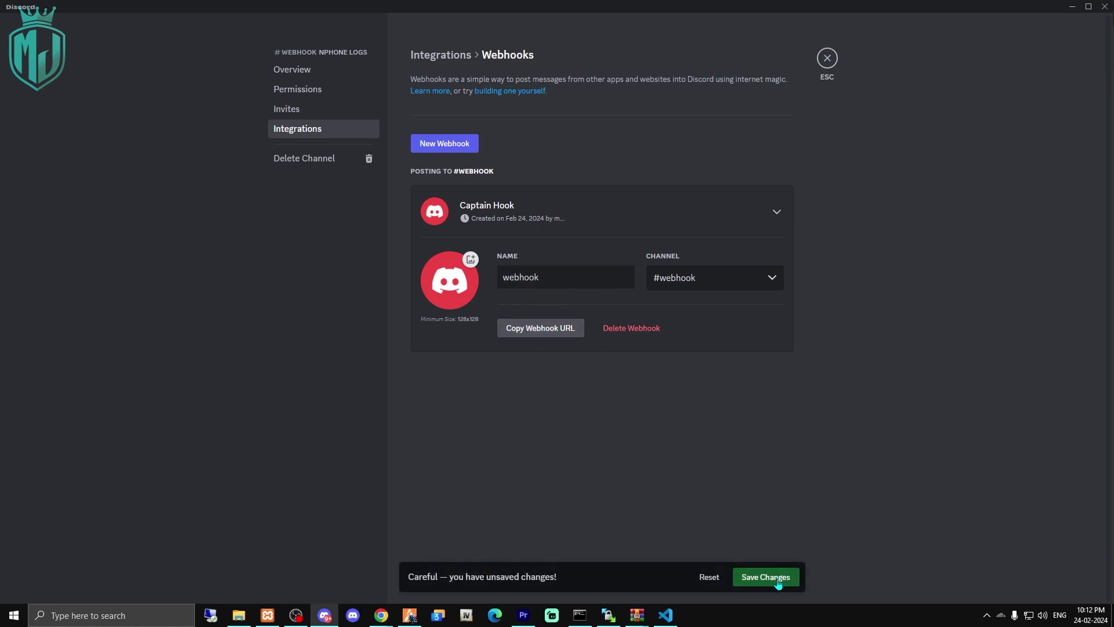
left_click(666, 620)
left_click(182, 288)
scroll(325, 316, "down", 8)
left_click(375, 318)
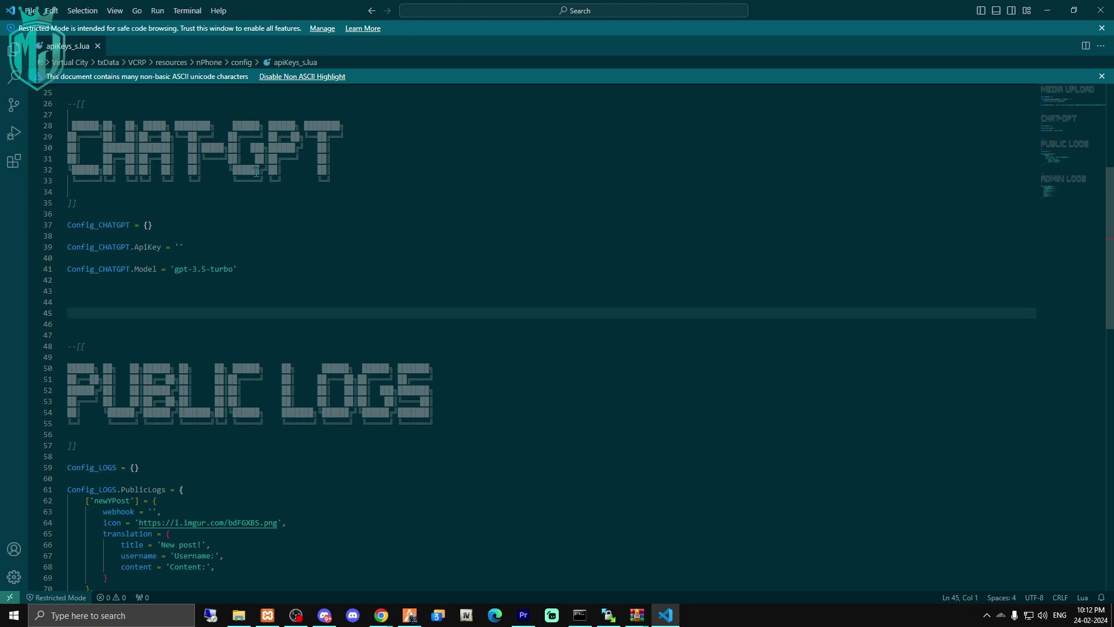
scroll(374, 317, "down", 7)
left_click(152, 279)
scroll(603, 445, "down", 9)
scroll(601, 447, "up", 8)
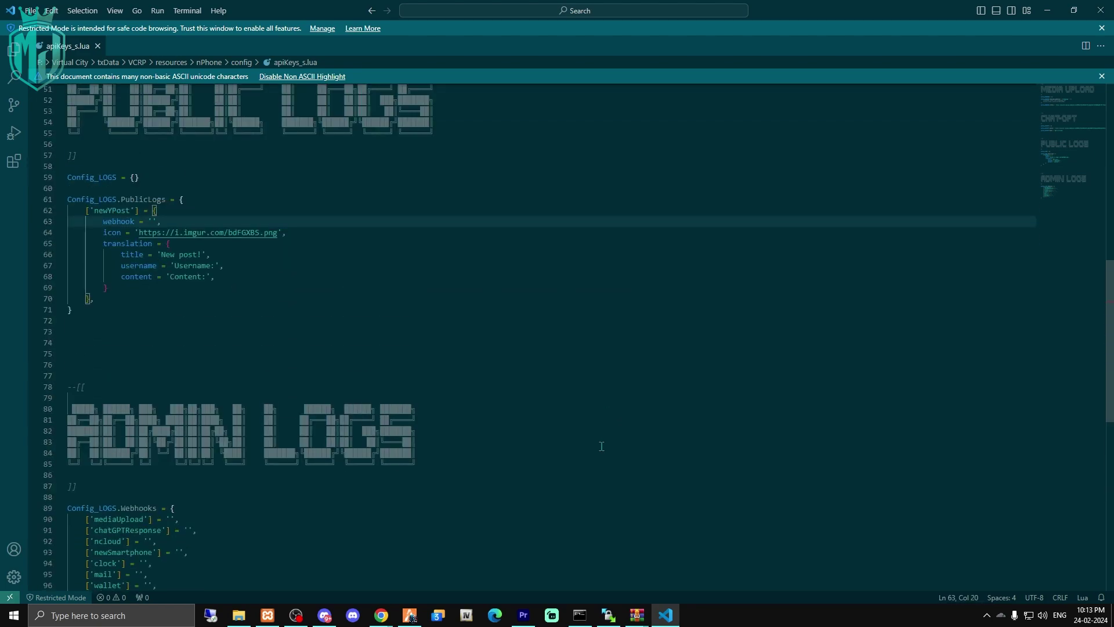
scroll(384, 260, "up", 3)
scroll(308, 355, "down", 5)
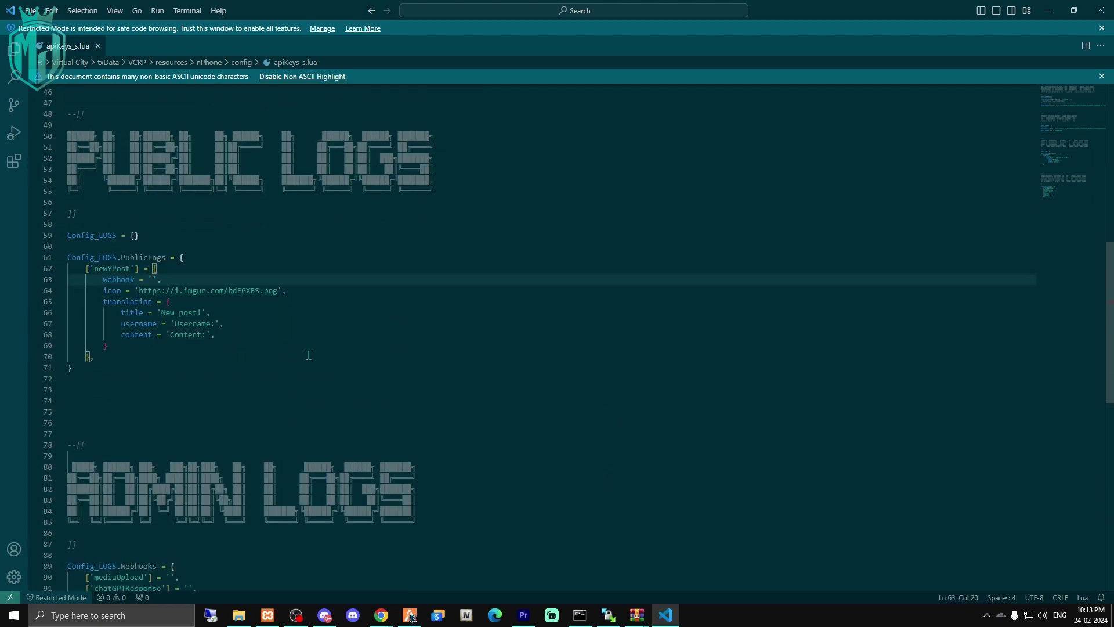
scroll(353, 299, "up", 4)
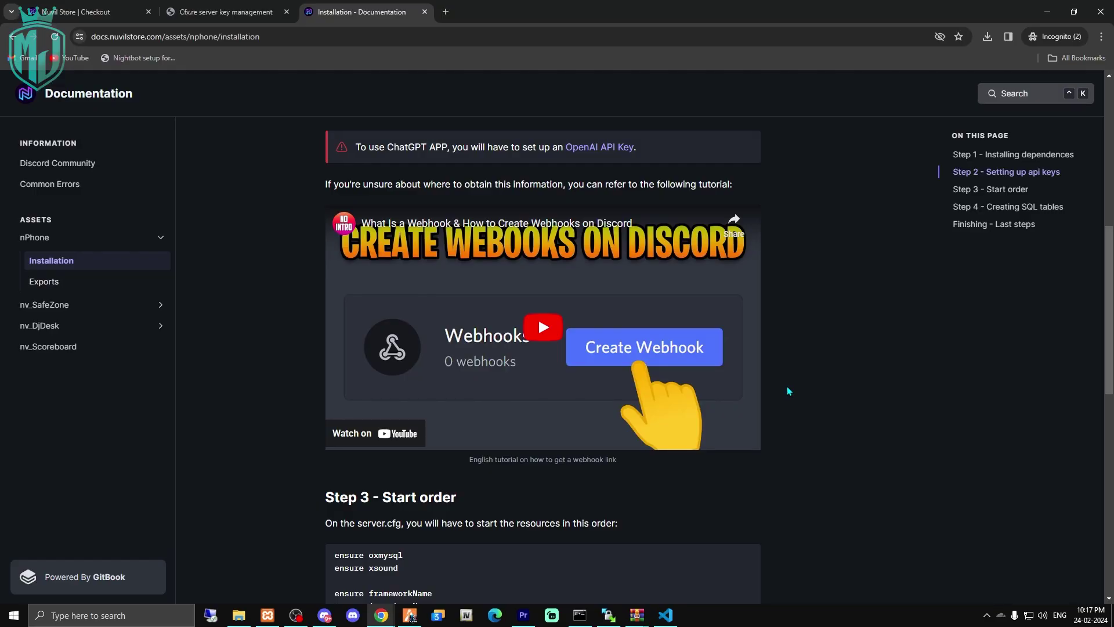
Copy the Step 3 start-order ensure block from the nPhone installation docs.
scroll(787, 386, "down", 6)
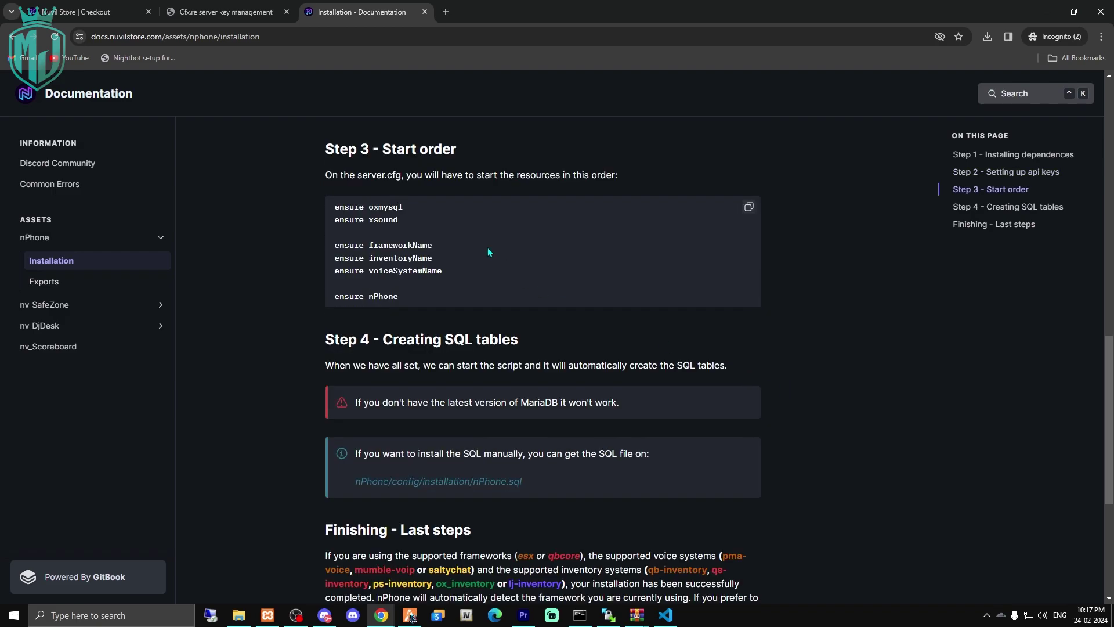
scroll(488, 250, "up", 2)
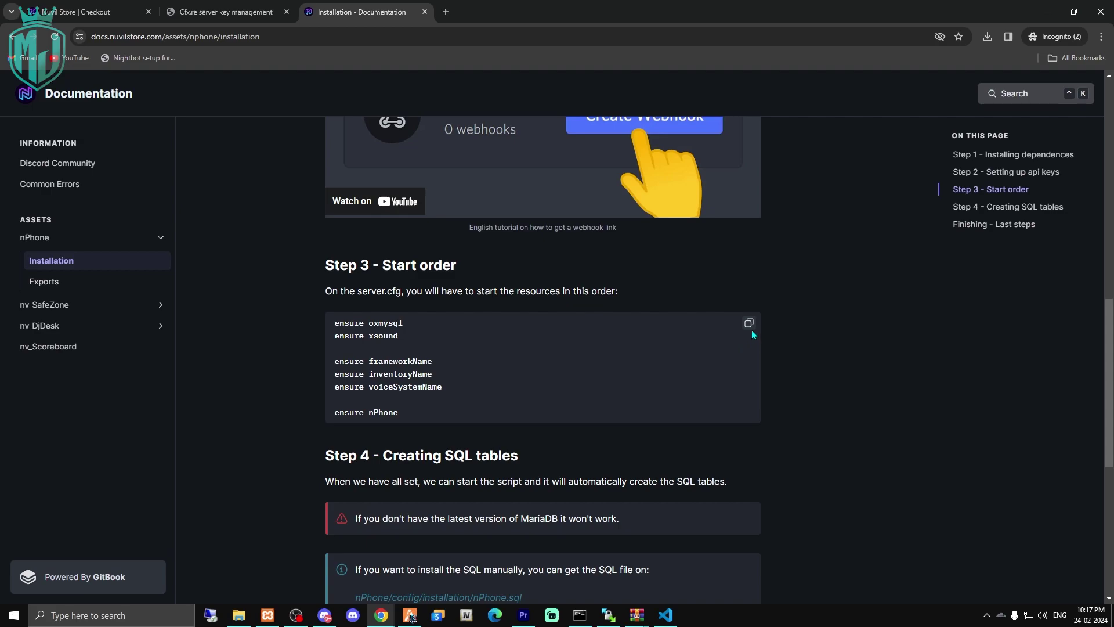
left_click(749, 324)
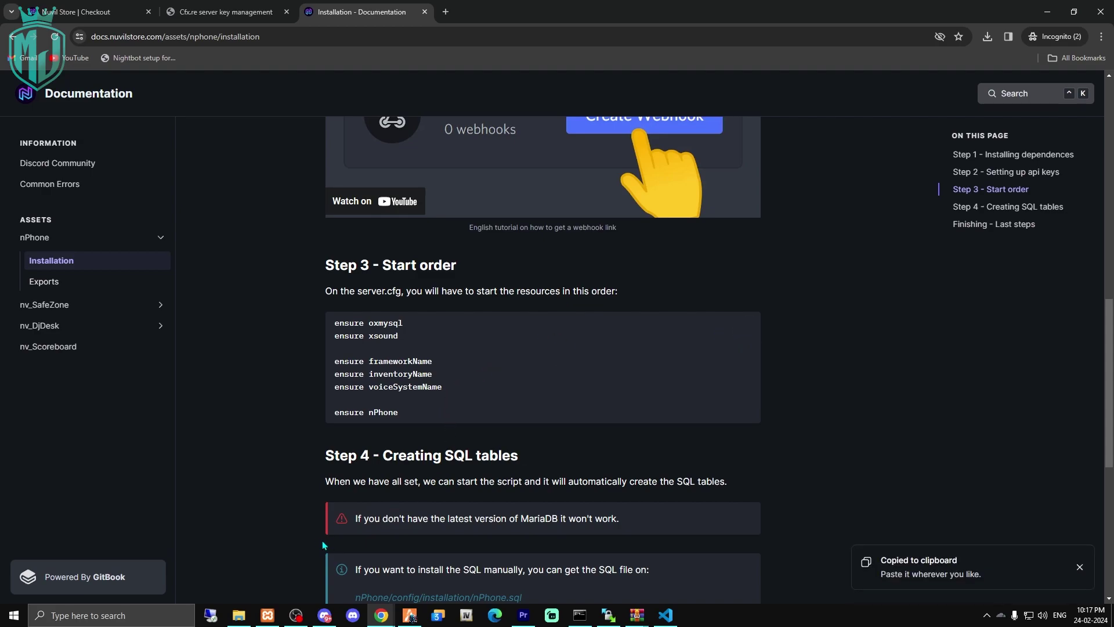
left_click(239, 615)
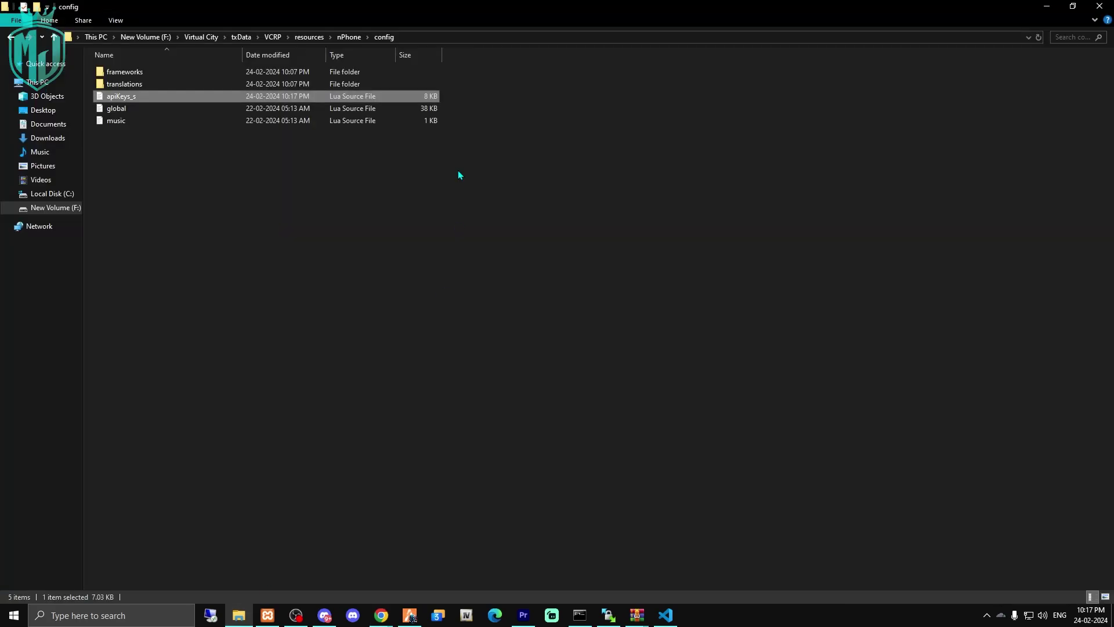
Open server.cfg from the VCRP folder and paste the ensure block after the QBCore resources.
left_click(308, 37)
left_click(273, 37)
double_click(331, 90)
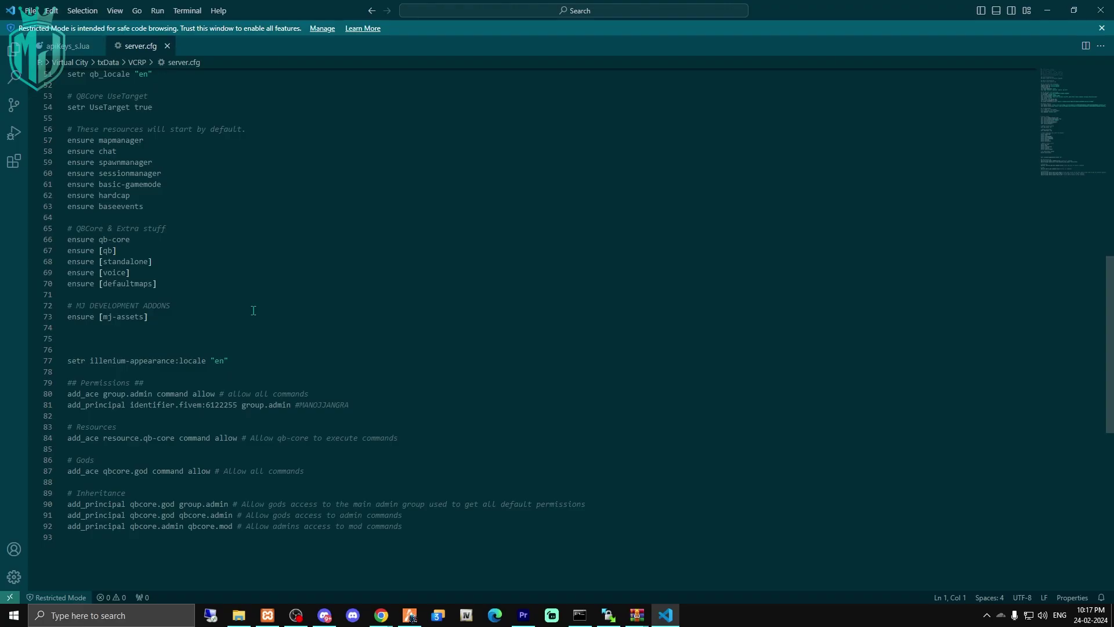
scroll(230, 294, "up", 3)
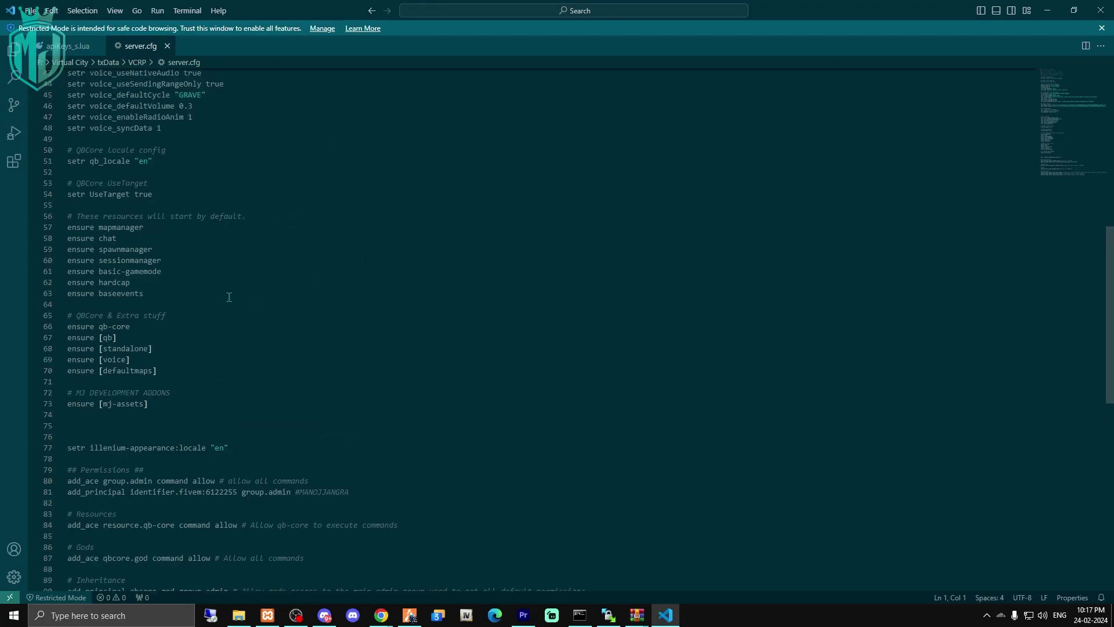
left_click(170, 383)
key("Return")
key("Return")
key("ctrl+v")
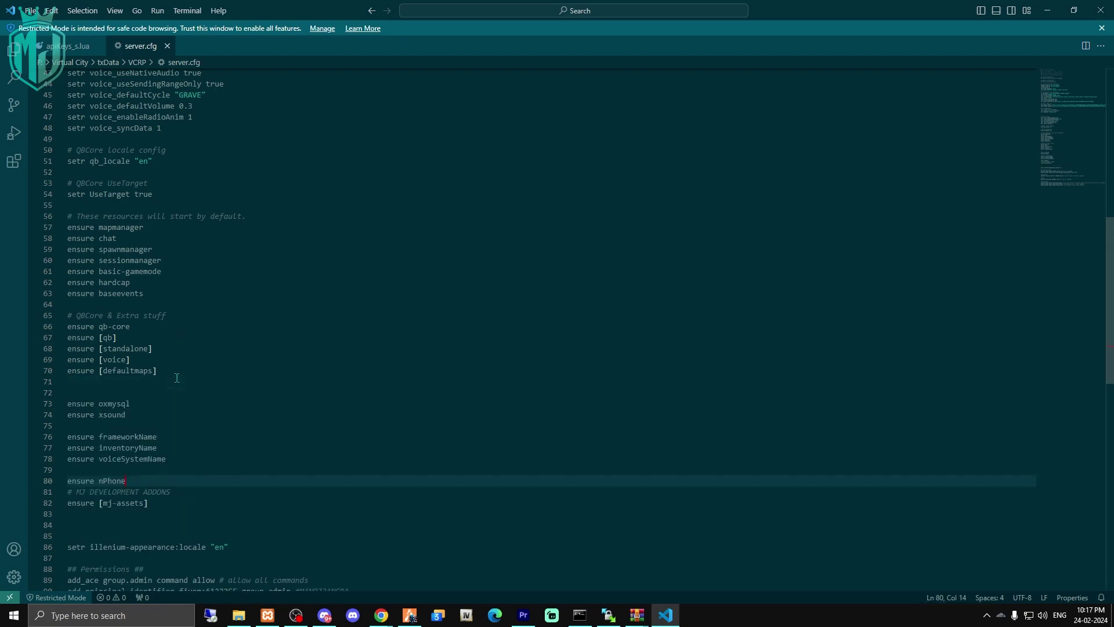
Delete the frameworkName, inventoryName and voiceSystemName placeholder lines and tidy the blank lines.
left_click_drag(138, 403, 90, 407)
left_click_drag(160, 415, 67, 415)
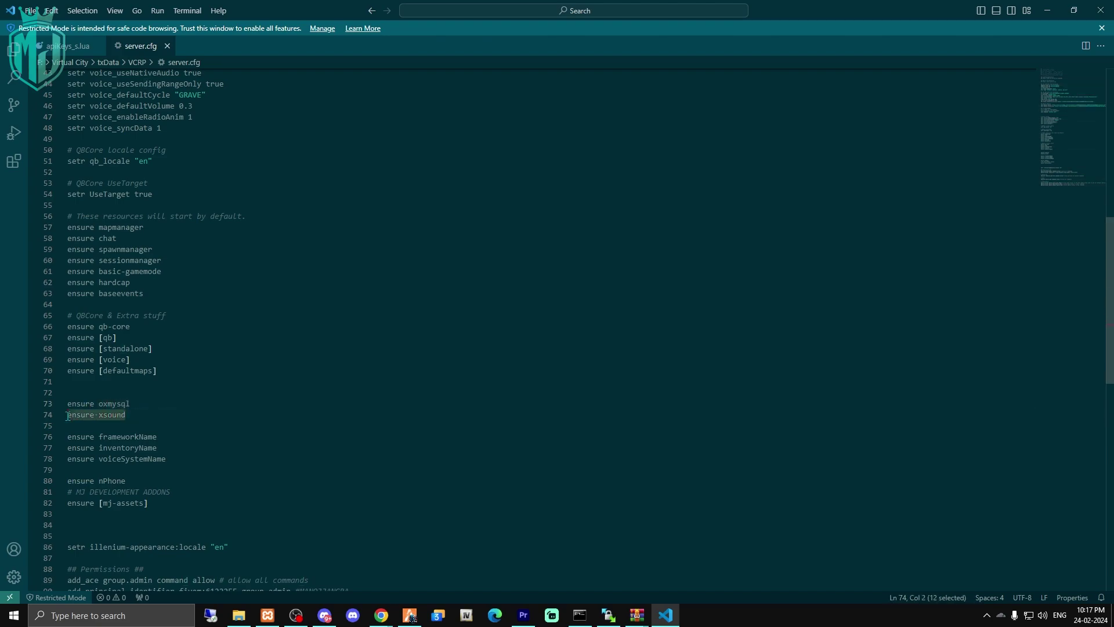
left_click_drag(157, 437, 108, 437)
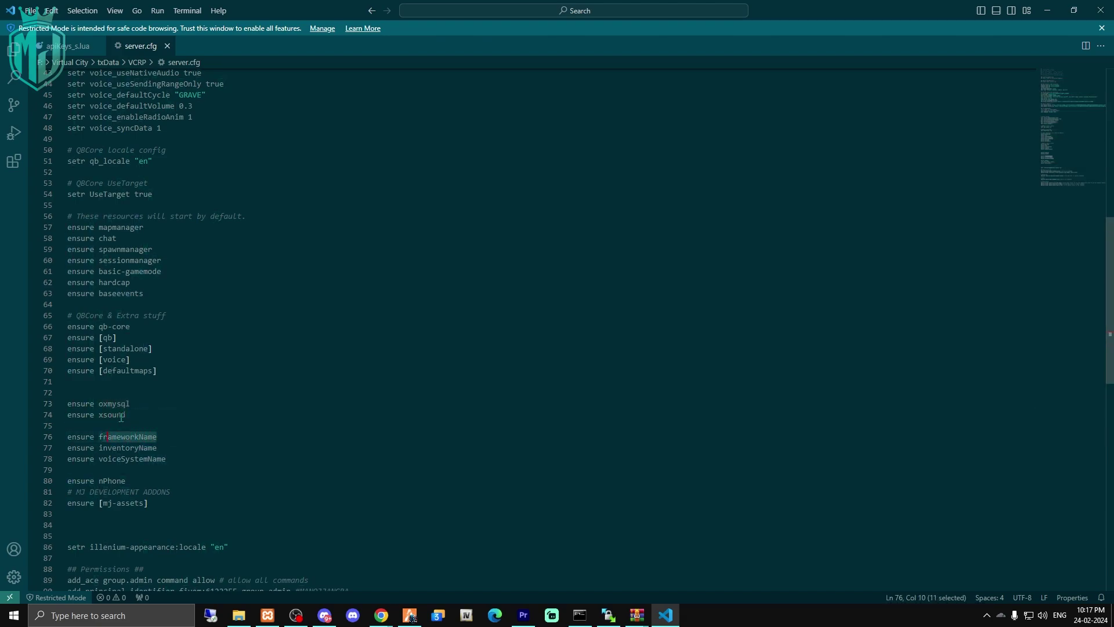
left_click(182, 436)
left_click_drag(168, 448, 68, 436)
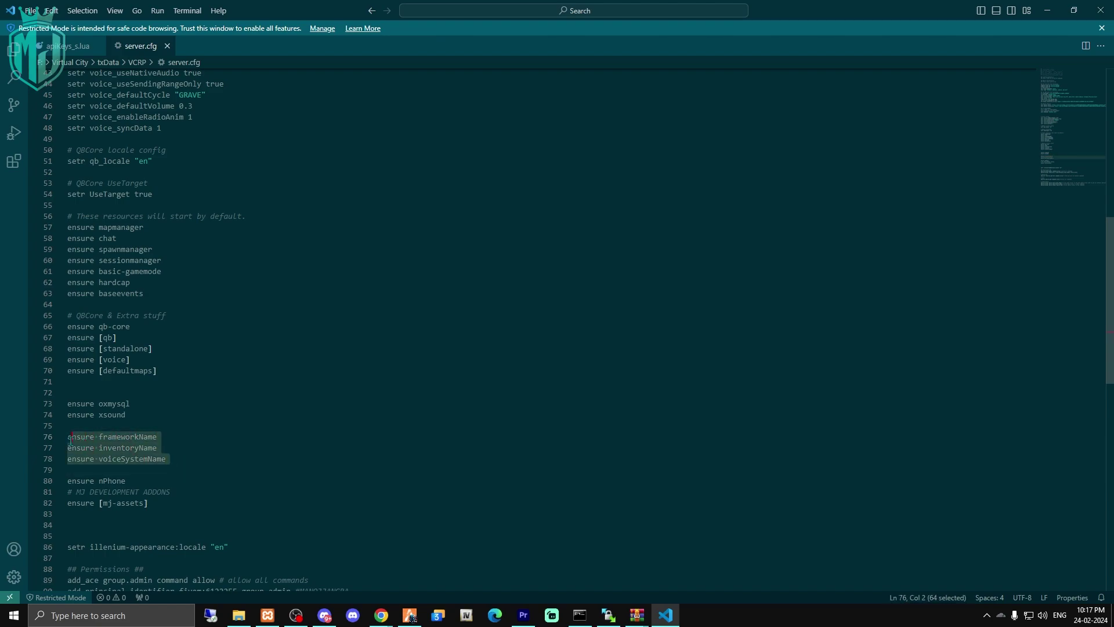
key("Delete")
key("Delete")
key("BackSpace")
key("BackSpace")
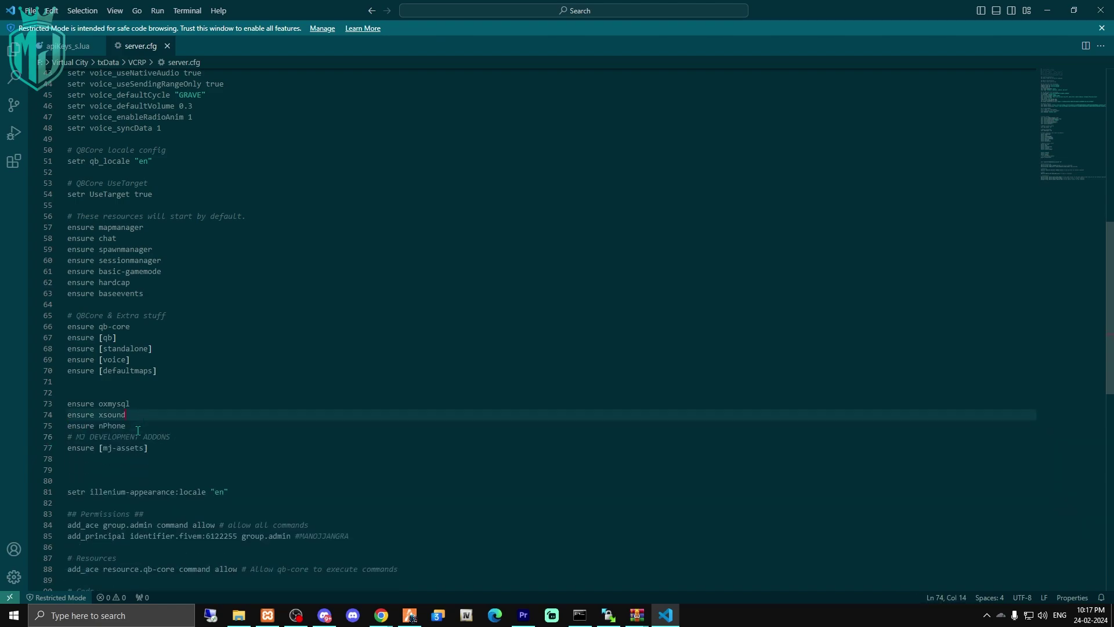
key("Return")
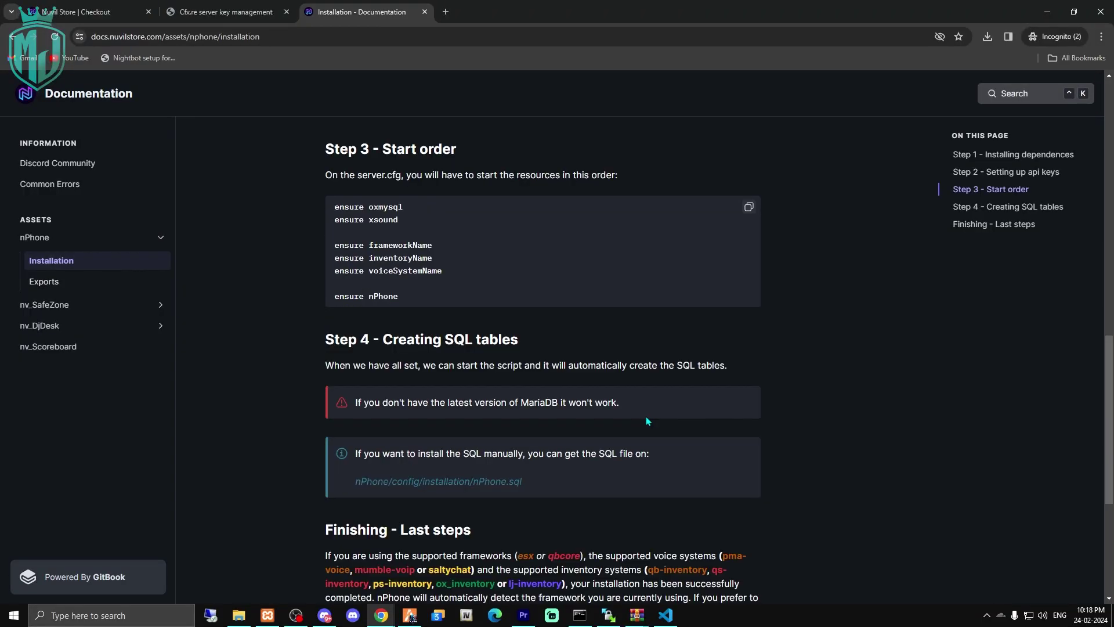
Browse to resources > nPhone > installation and open the nPhone SQL file in HeidiSQL.
scroll(646, 416, "down", 3)
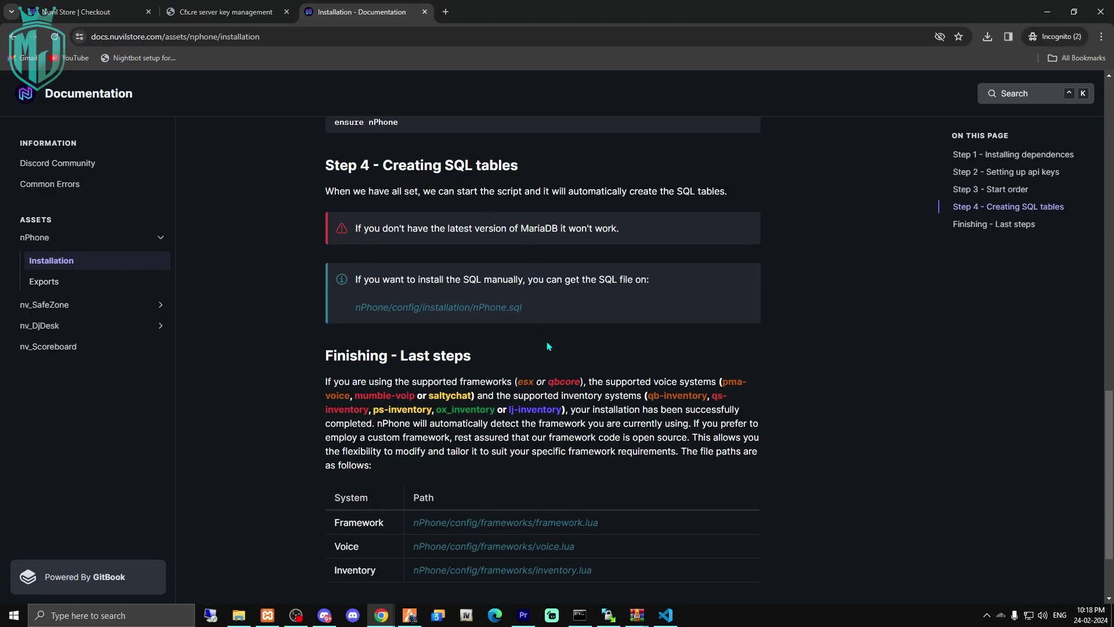
left_click(240, 612)
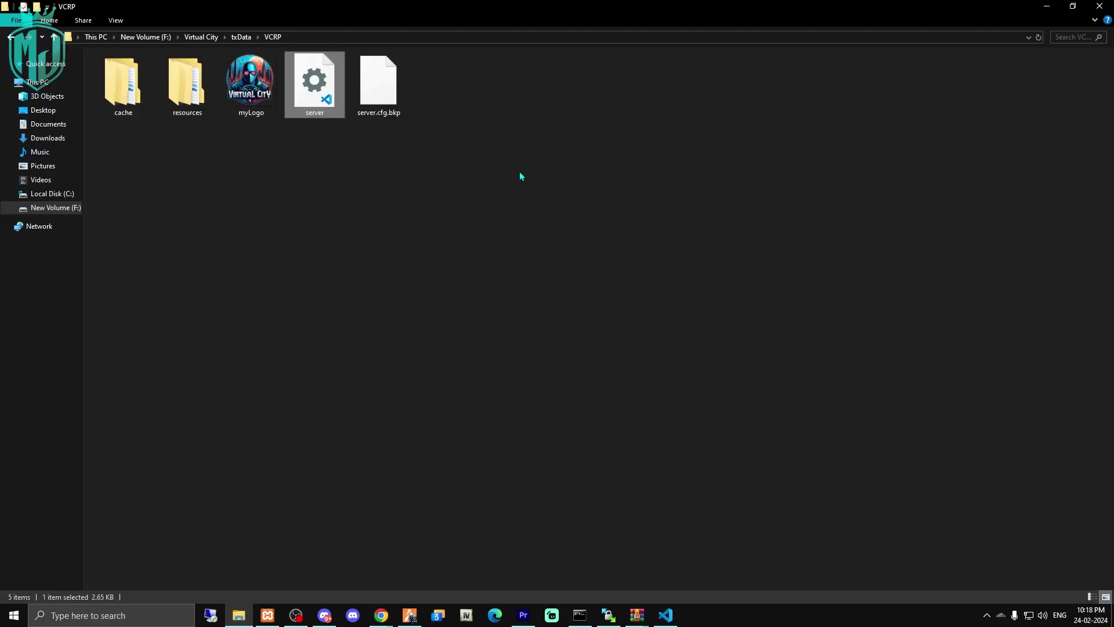
double_click(207, 85)
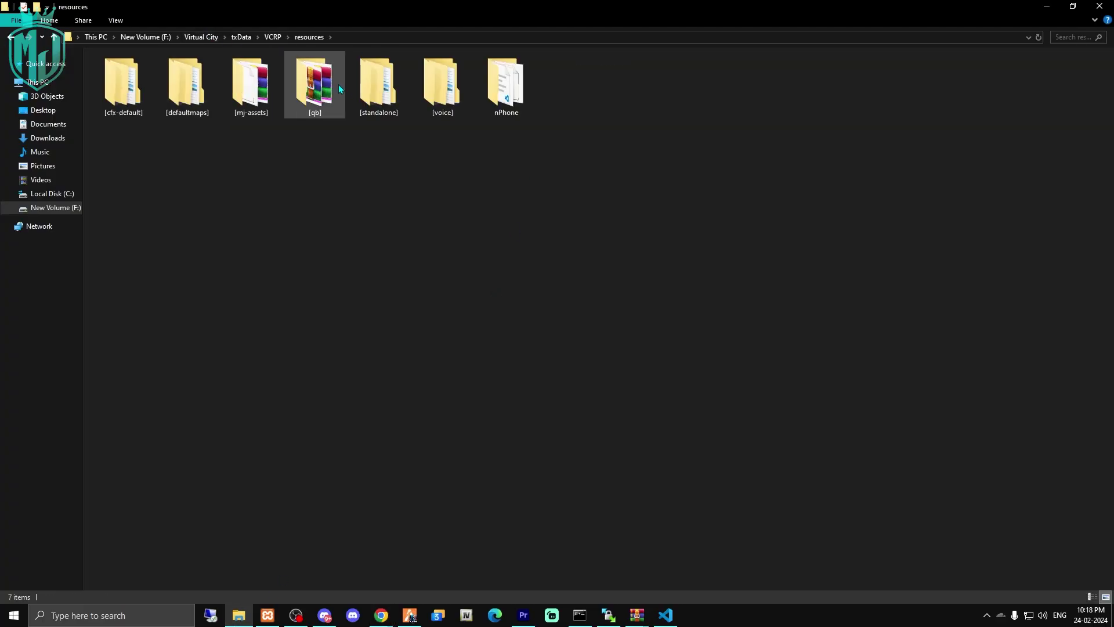
double_click(505, 84)
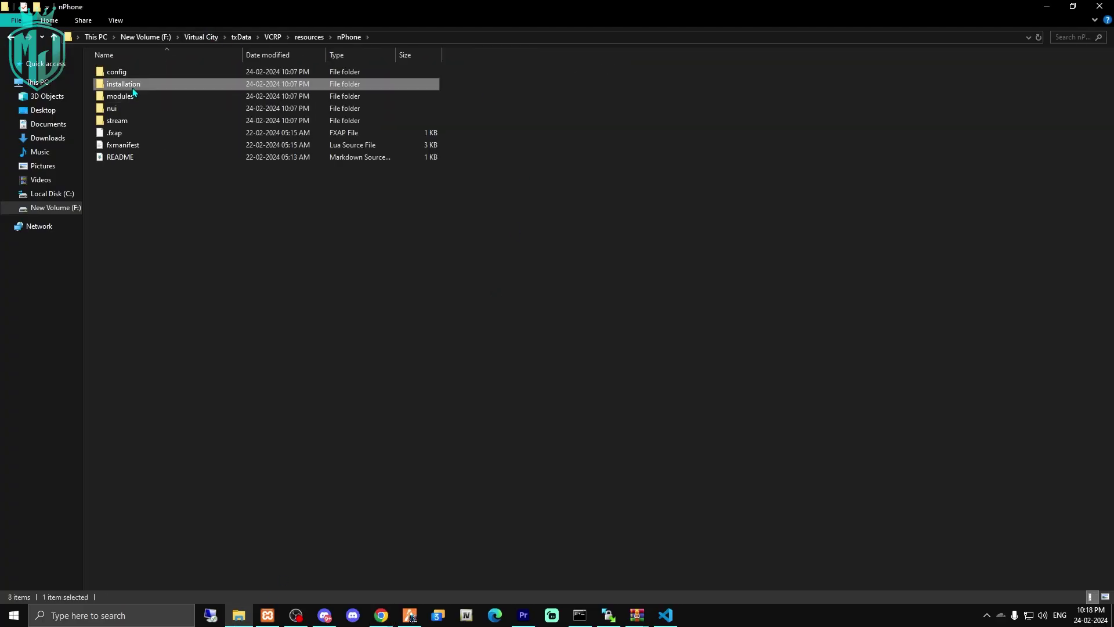
double_click(134, 84)
left_click(253, 74)
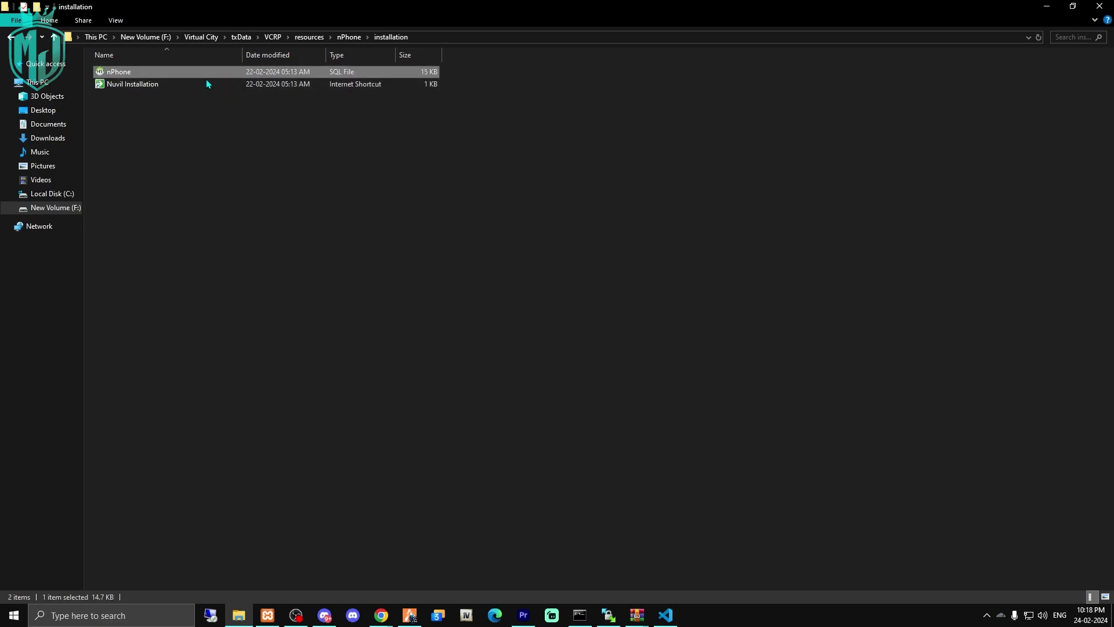
double_click(221, 76)
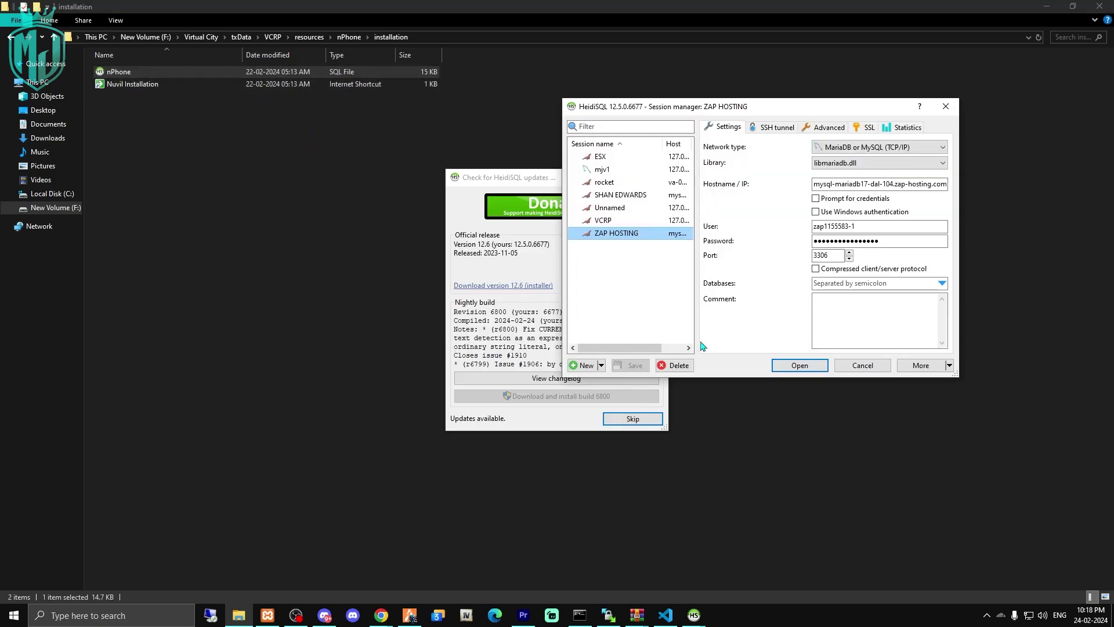
Run nPhone.sql's 24 queries on the VCRP qbcoreframework database, then close HeidiSQL.
left_click(633, 418)
double_click(603, 220)
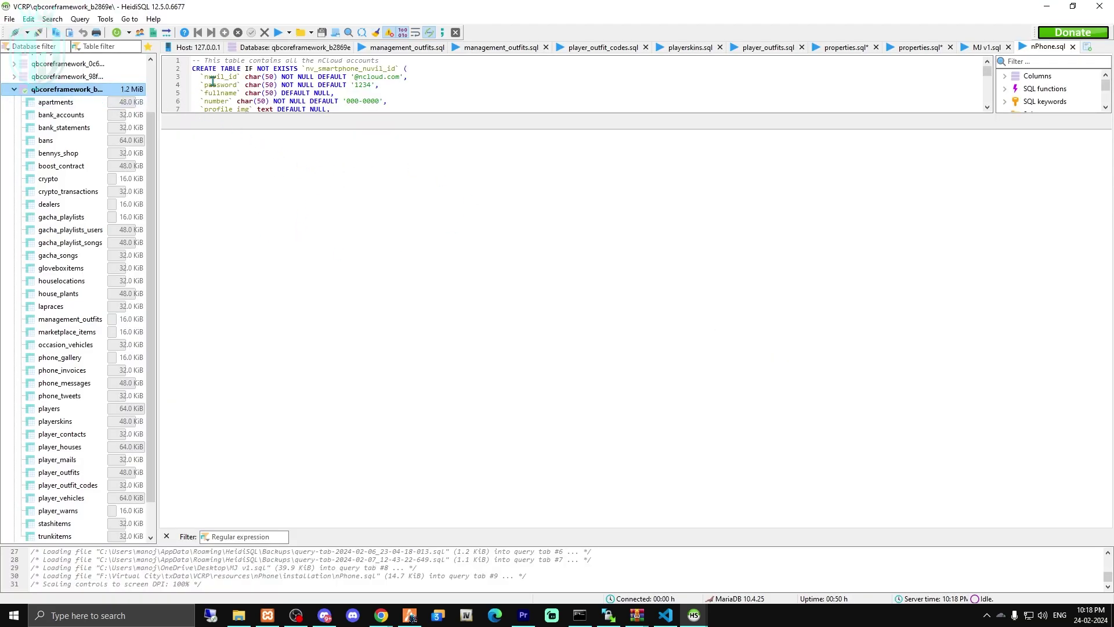
left_click(278, 34)
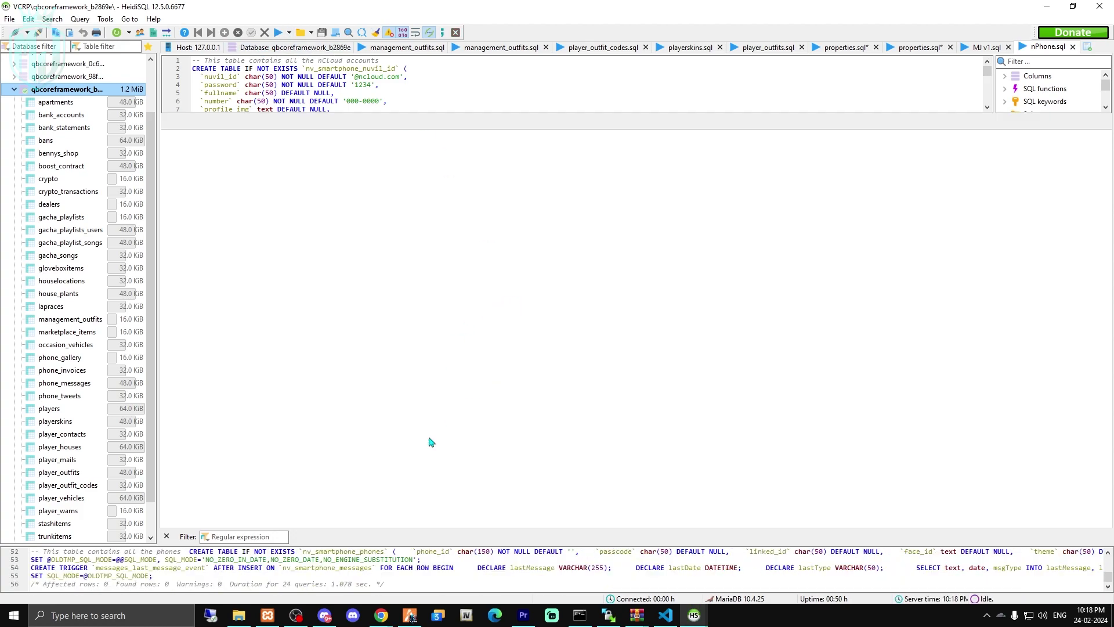
left_click(1101, 6)
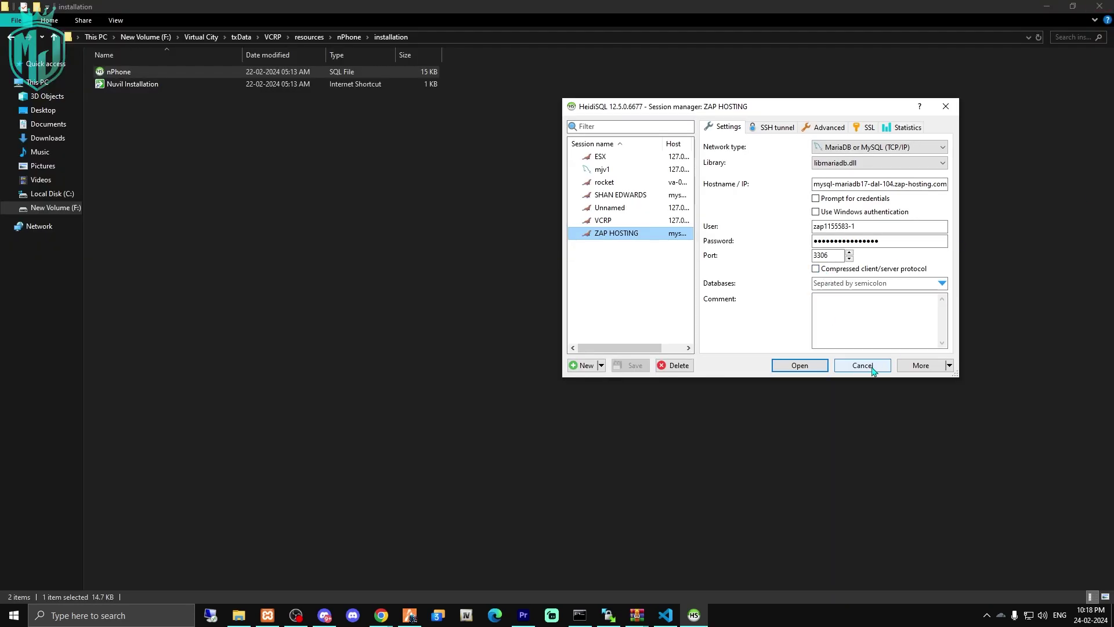
left_click(862, 366)
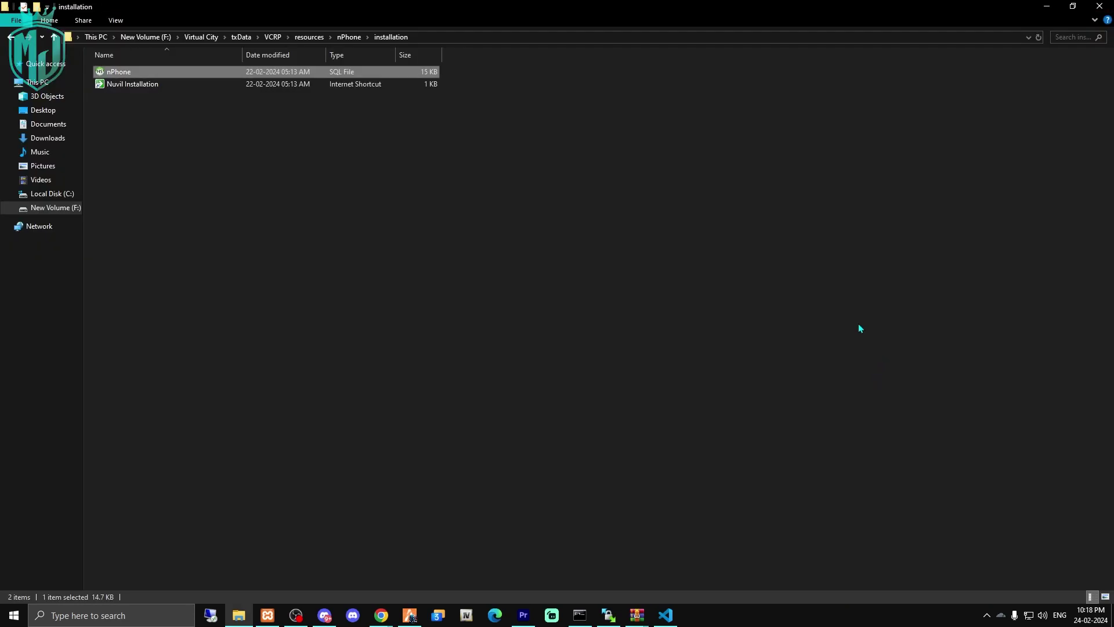
Delete nPhone's installation folder and open config/global.lua in Visual Studio Code.
left_click(349, 37)
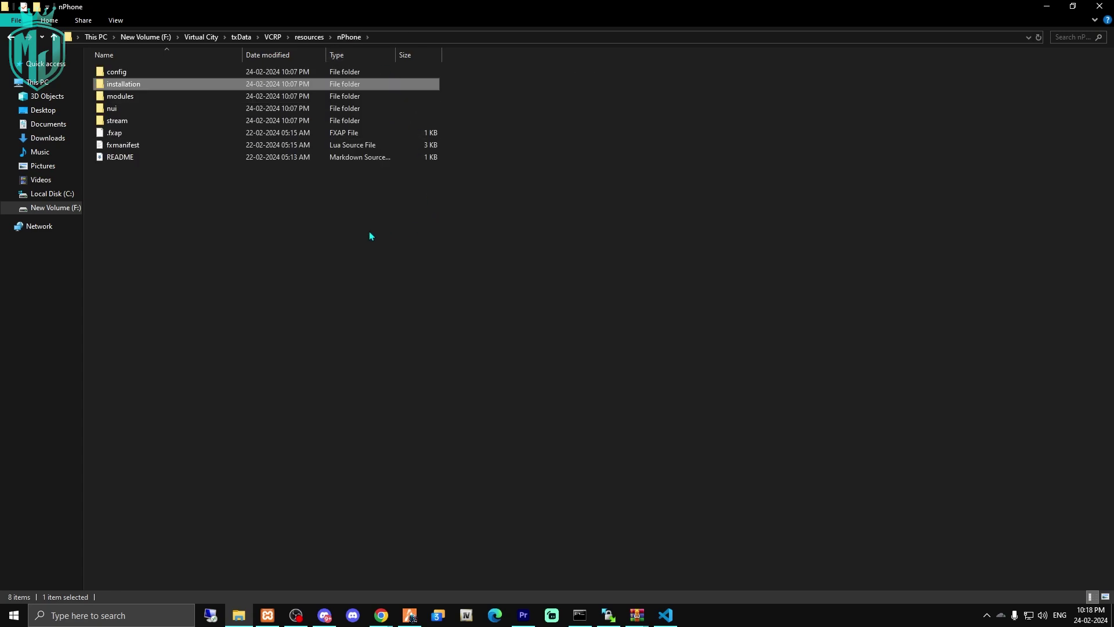
key("Delete")
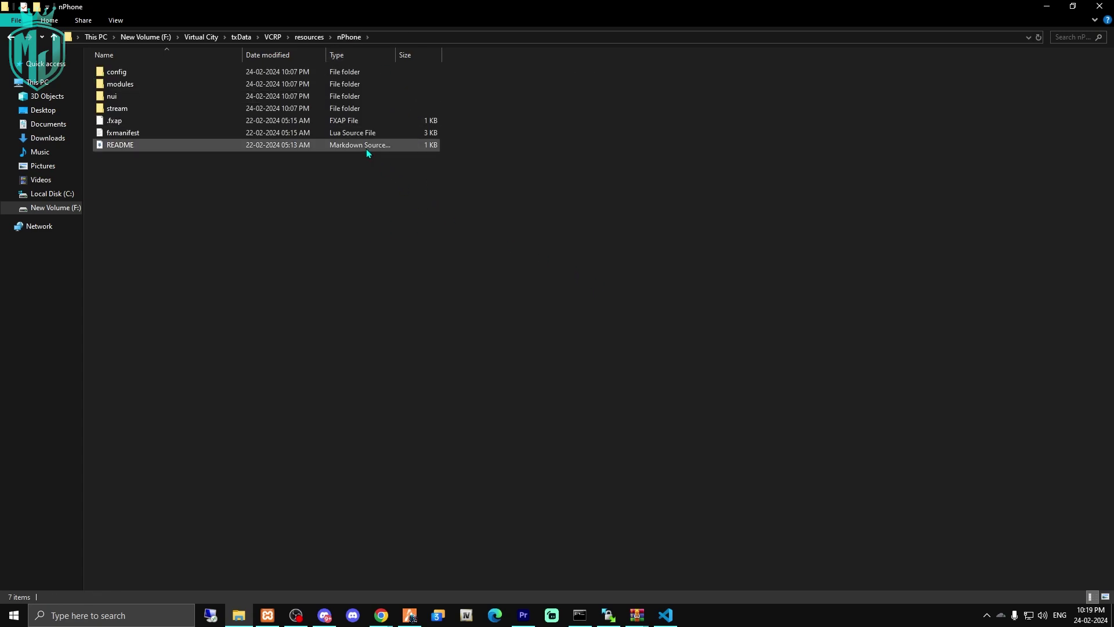
double_click(186, 75)
double_click(140, 112)
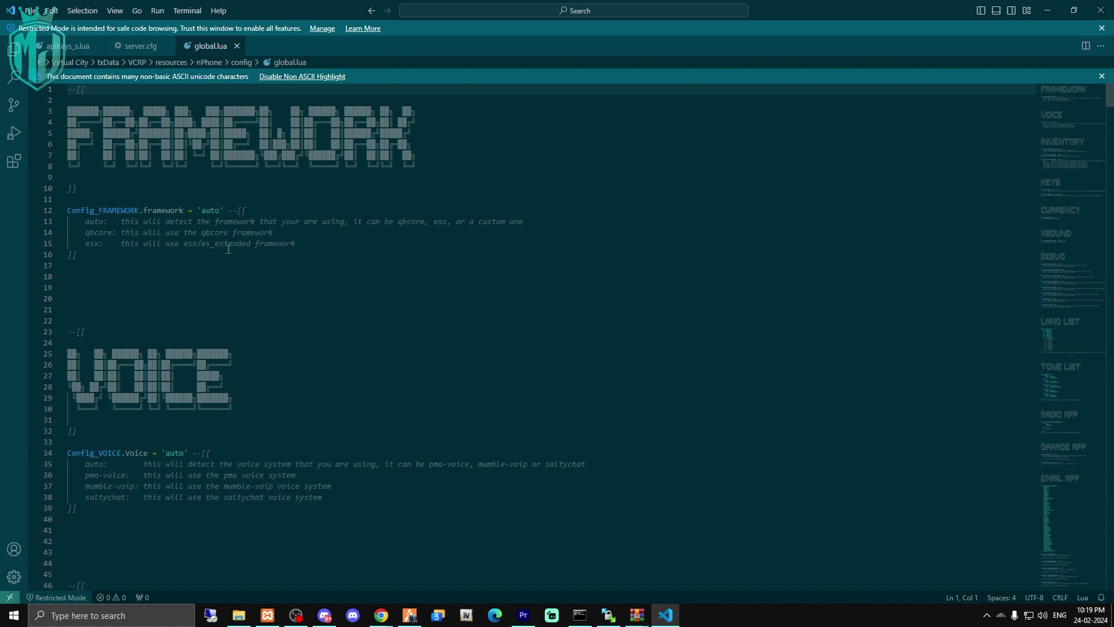
Set RequireItem to true in global.lua.
scroll(274, 271, "down", 10)
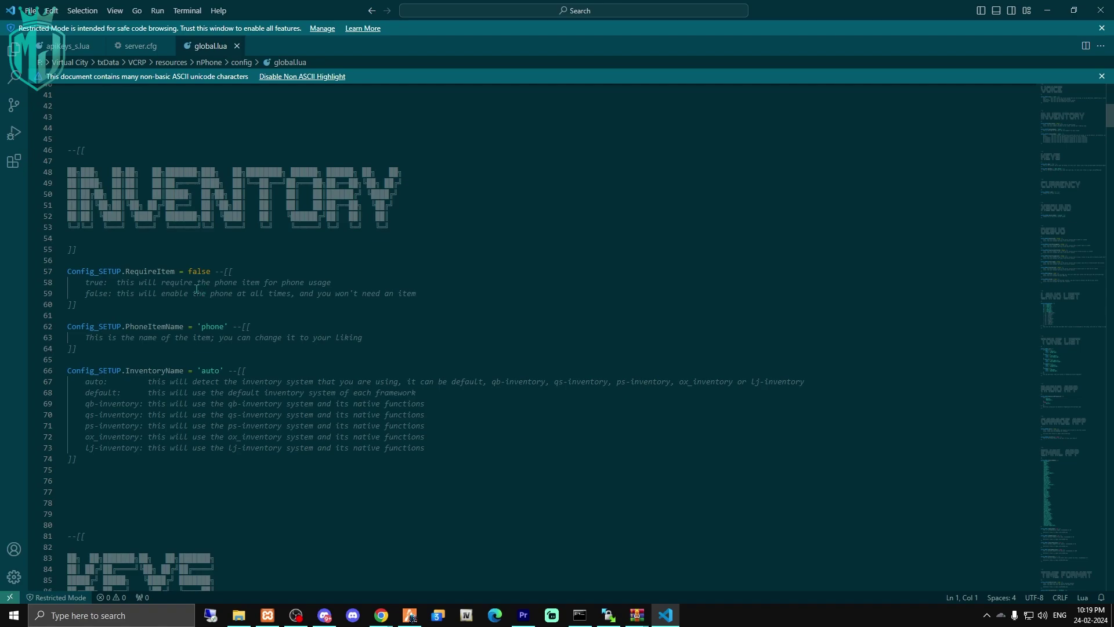
double_click(194, 273)
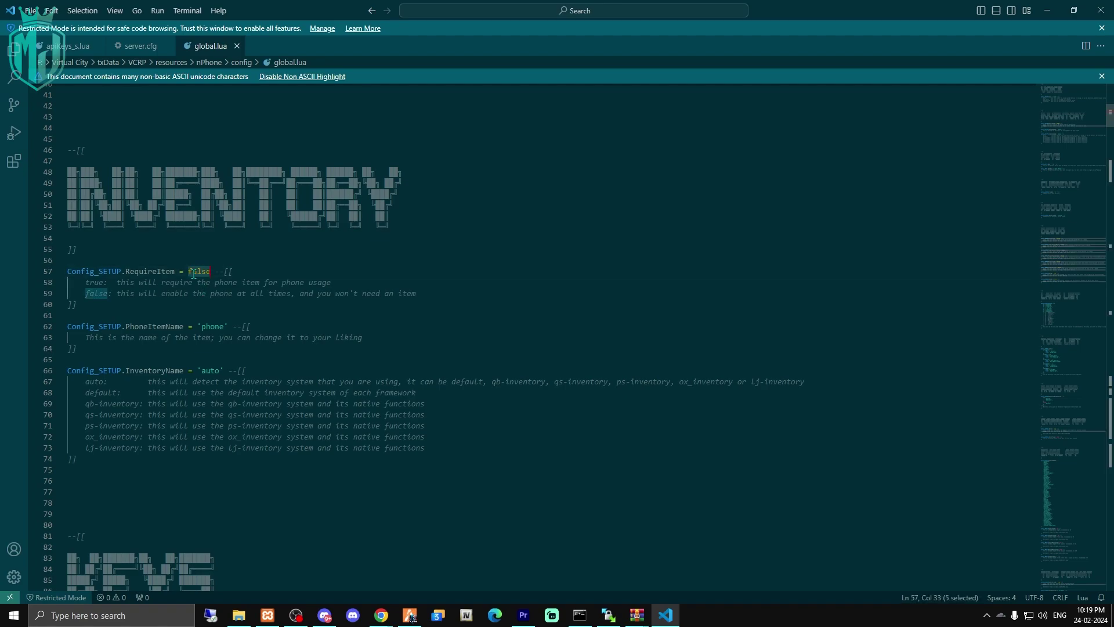
type("true")
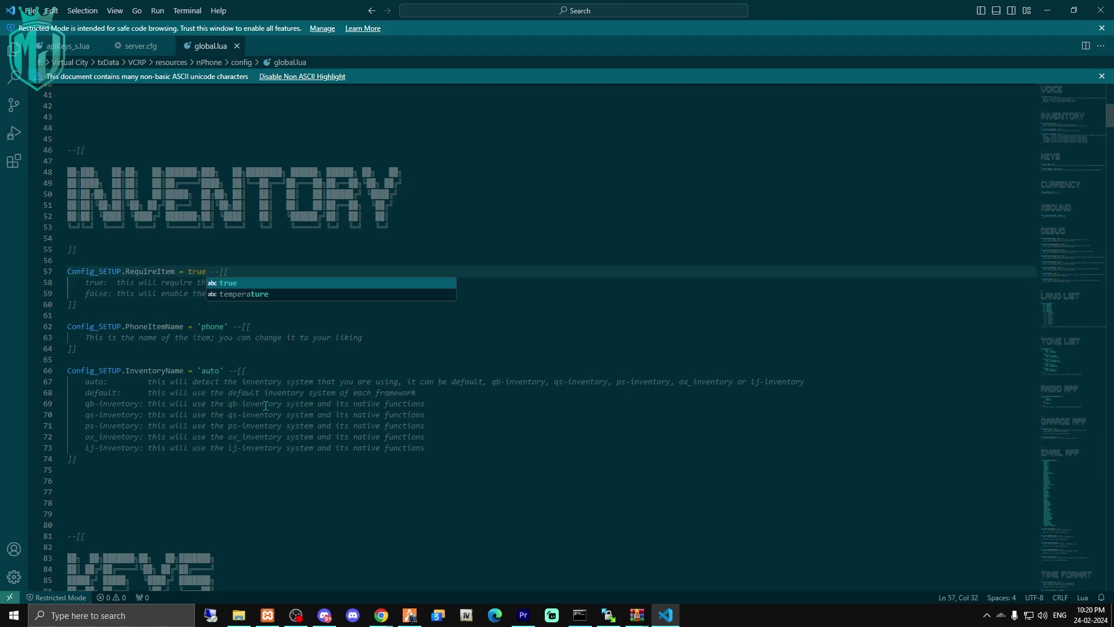
left_click(277, 382)
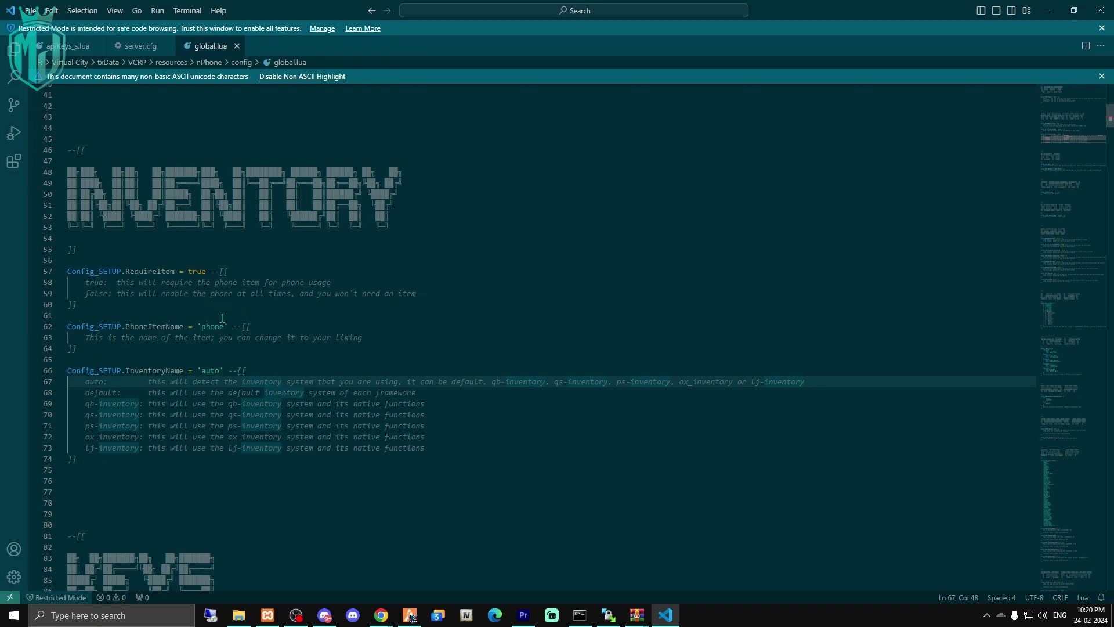
double_click(213, 327)
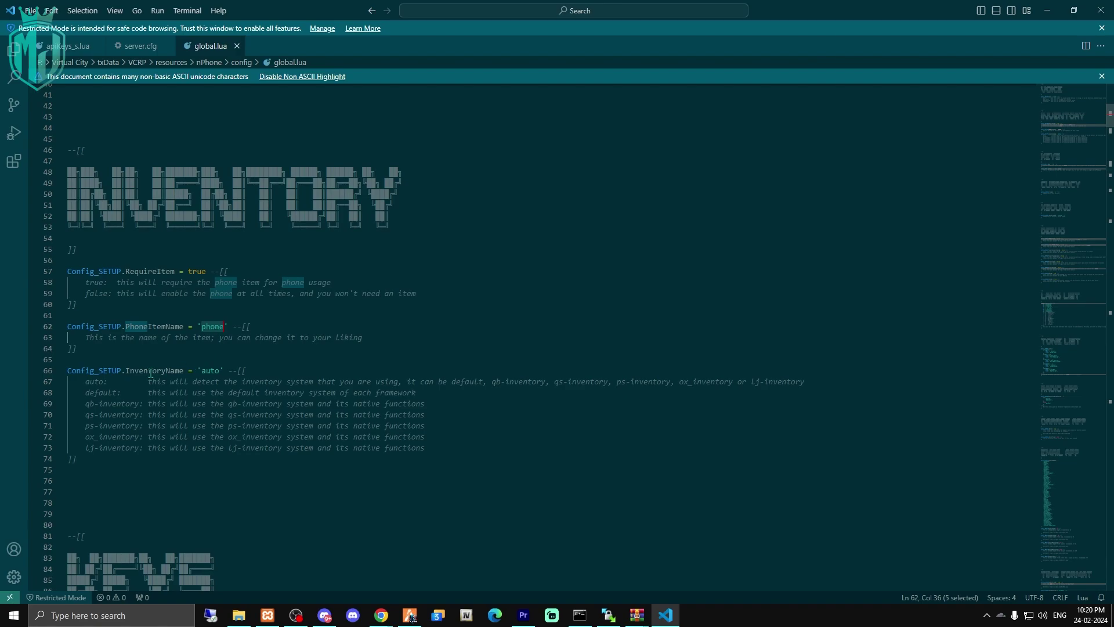
Change the InventoryName value from 'auto' to 'qb-inventory'.
double_click(211, 372)
type("qb")
double_click(114, 404)
key("ctrl+c")
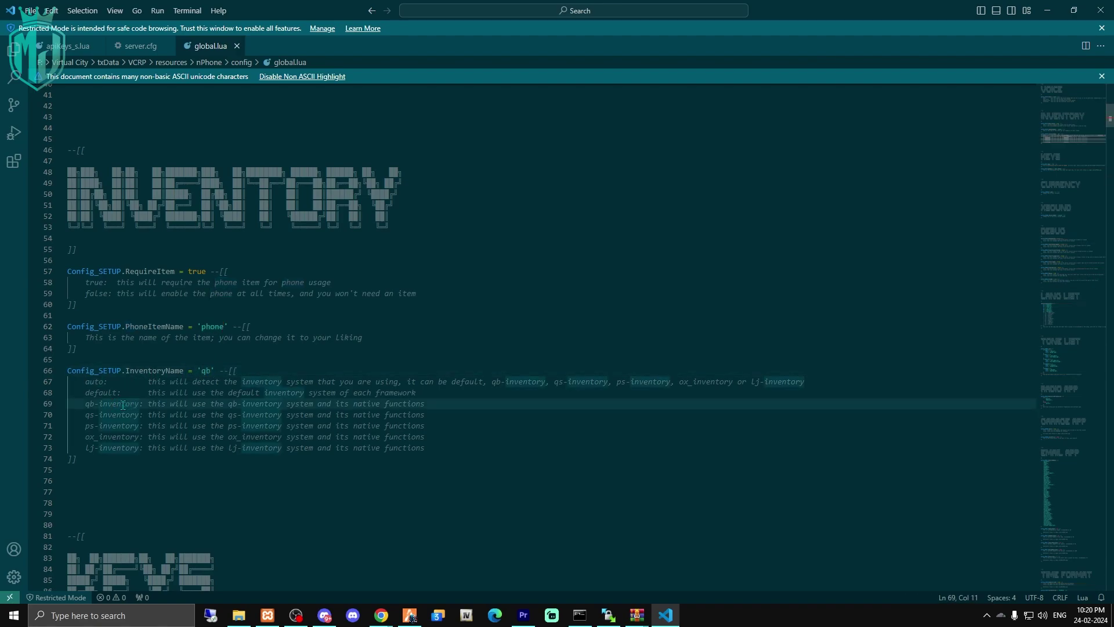
left_click(213, 370)
type("-")
key("ctrl+v")
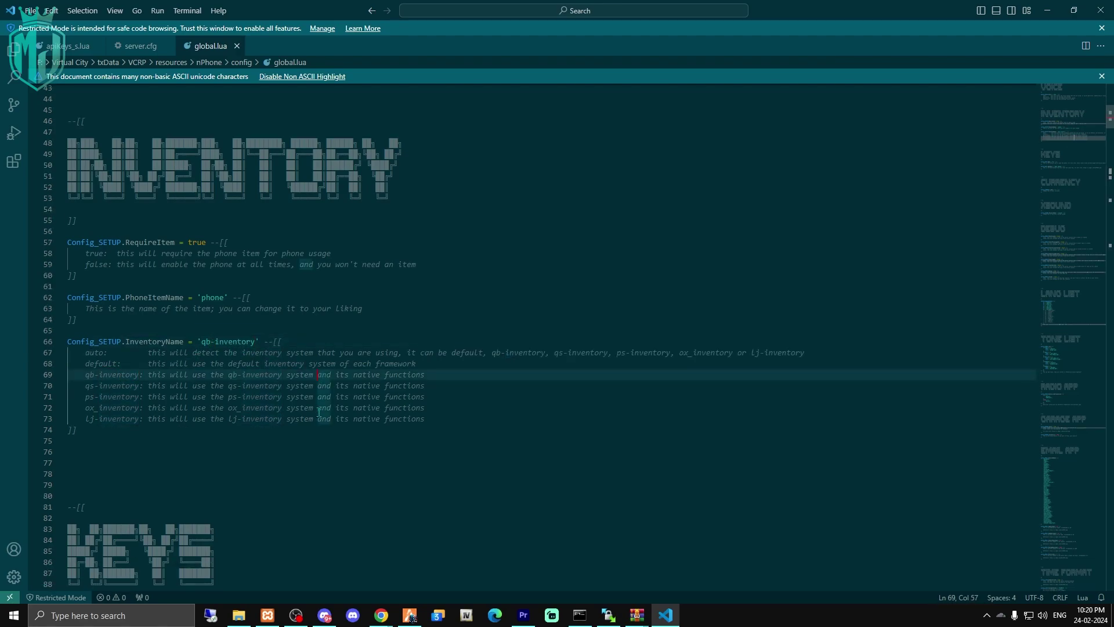
scroll(315, 406, "down", 5)
left_click(372, 310)
scroll(137, 462, "down", 3)
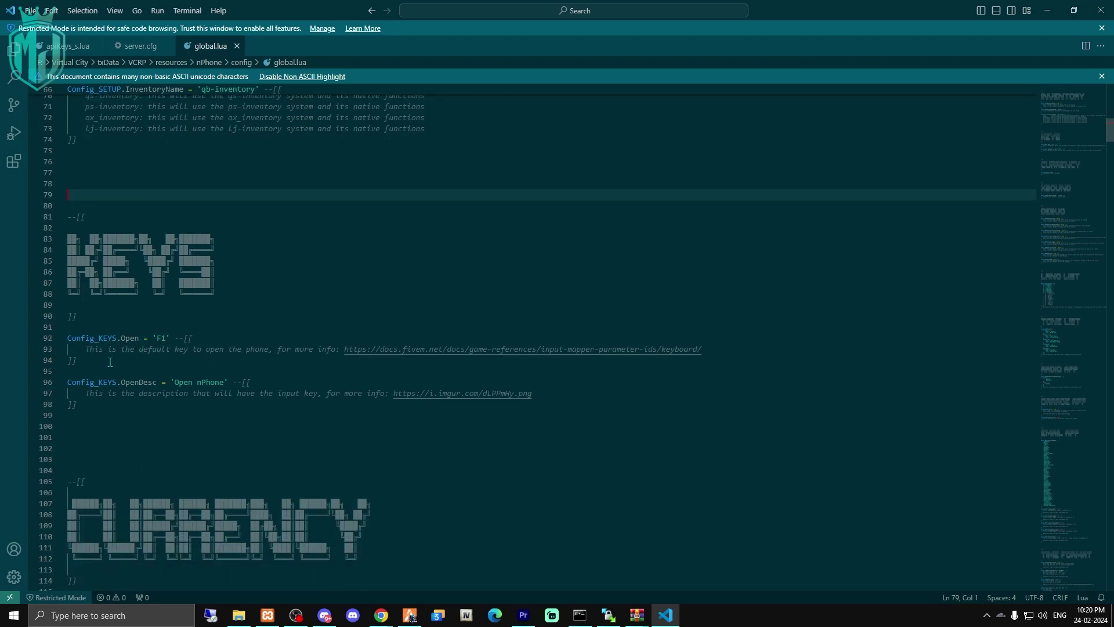
scroll(187, 372, "down", 4)
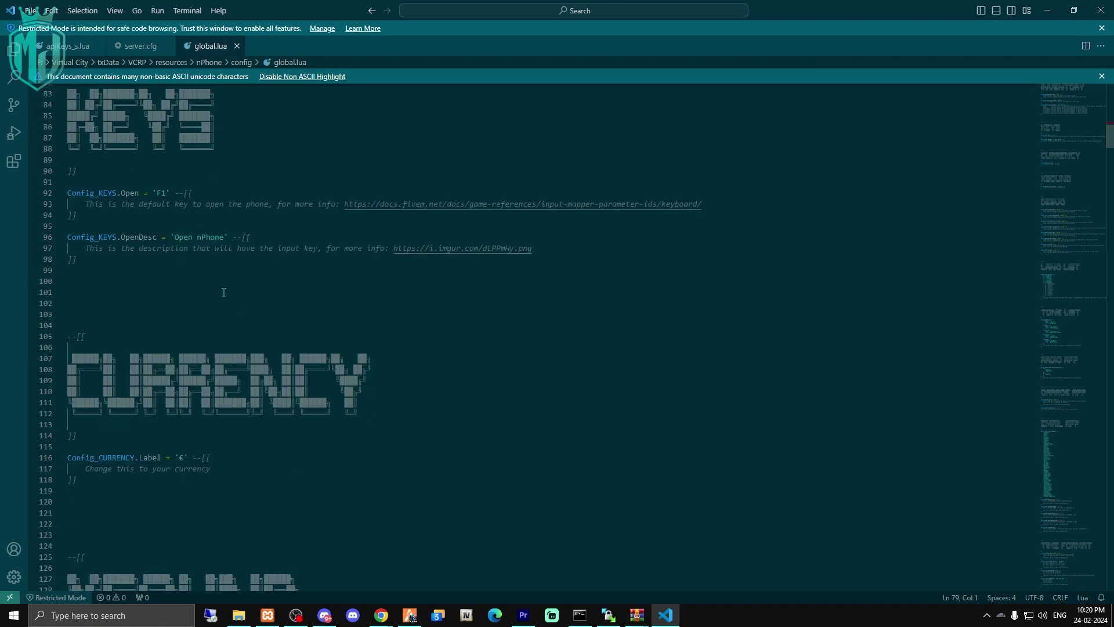
key("alt+Tab")
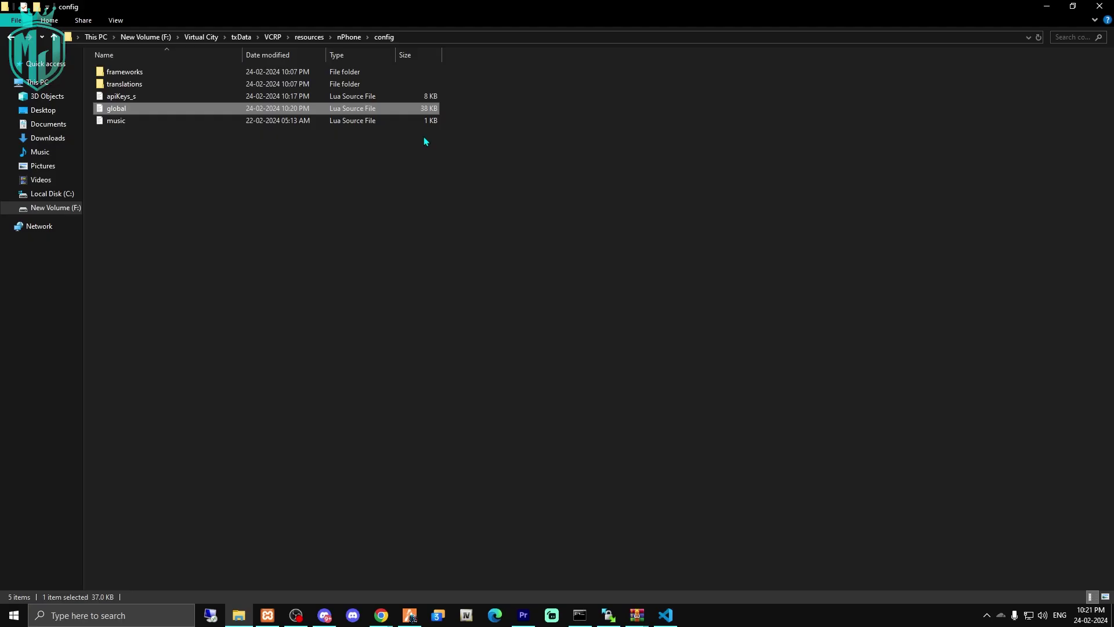
Archive the old qb-phone folder in [qb] into qb-phone.rar.
key("alt+Up")
key("alt+Up")
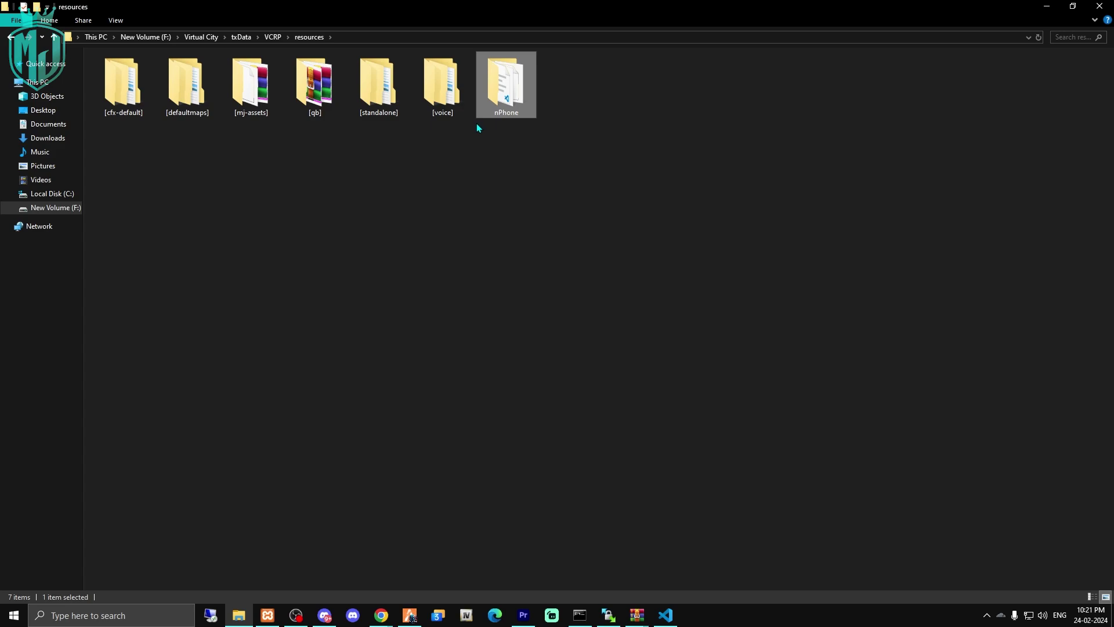
double_click(315, 86)
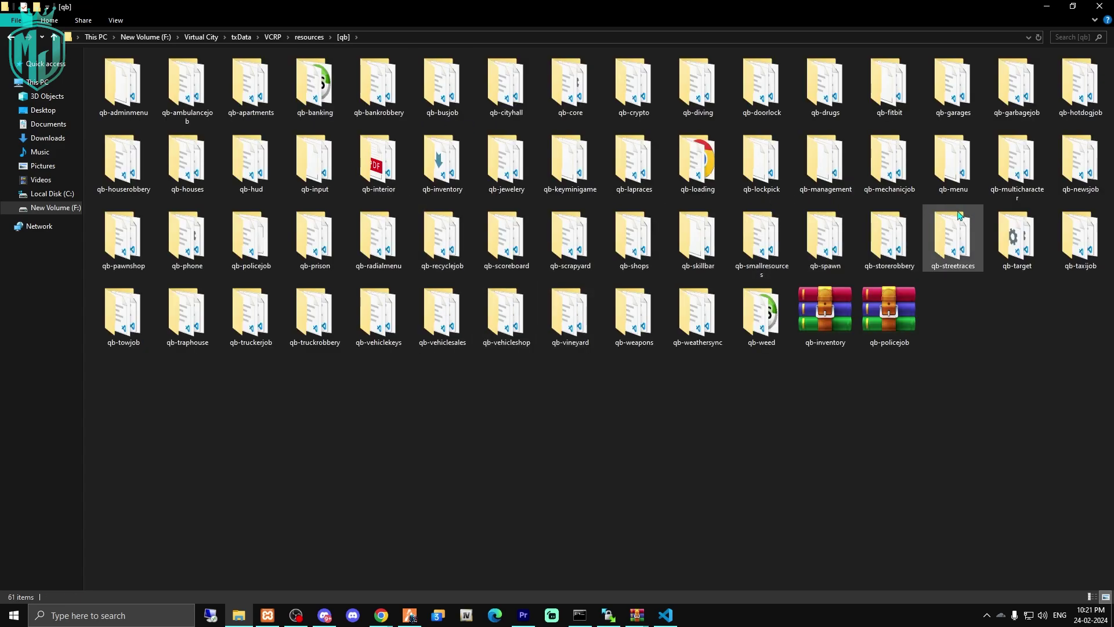
left_click(166, 247)
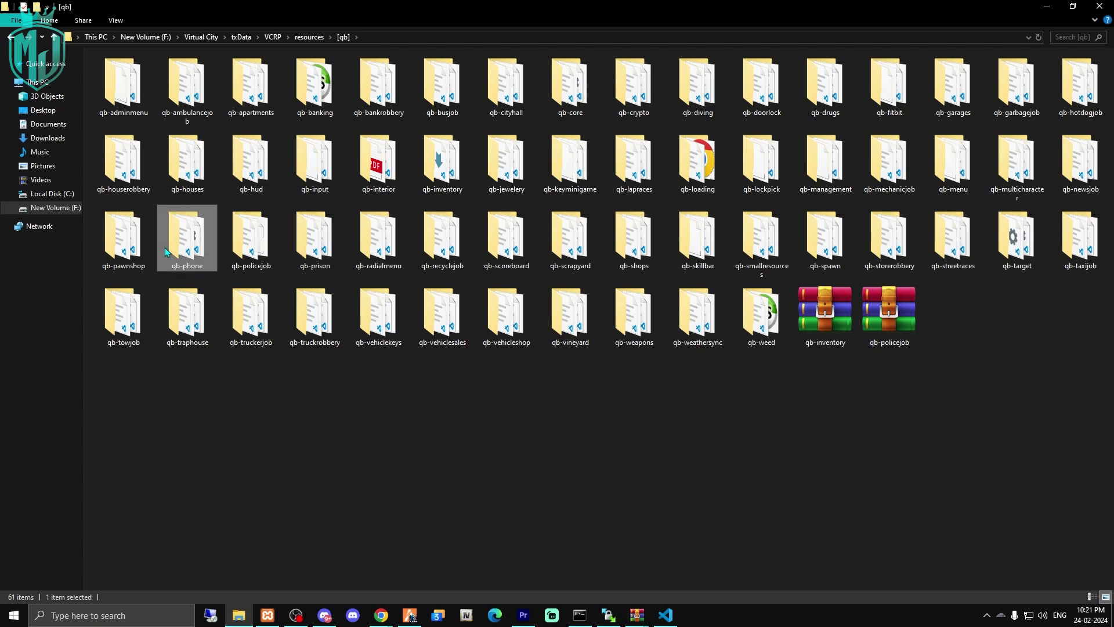
right_click(204, 243)
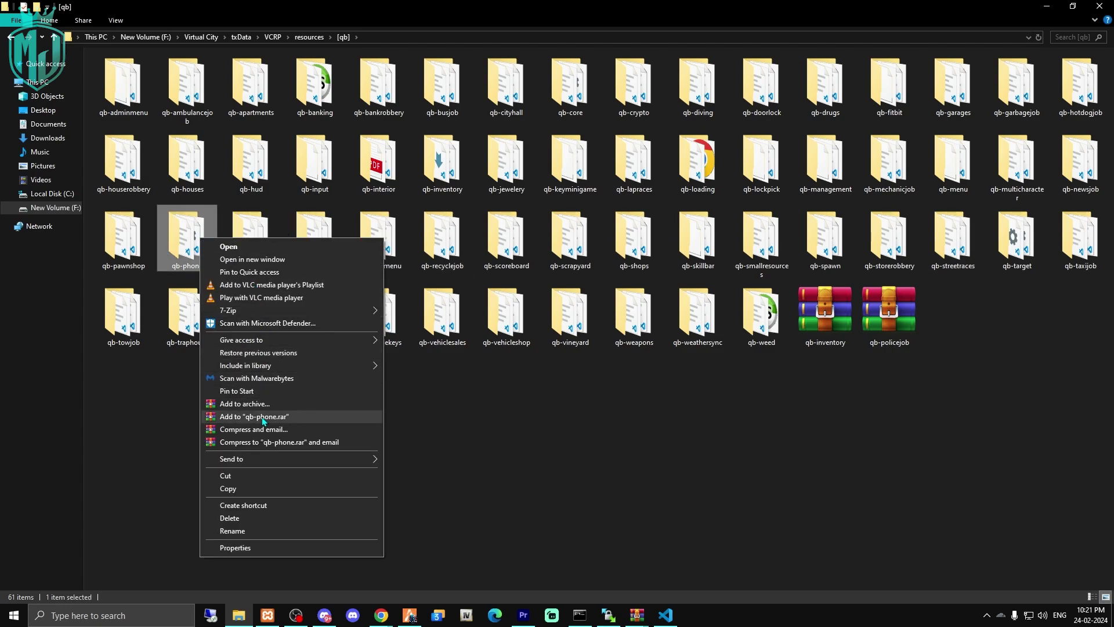
left_click(244, 418)
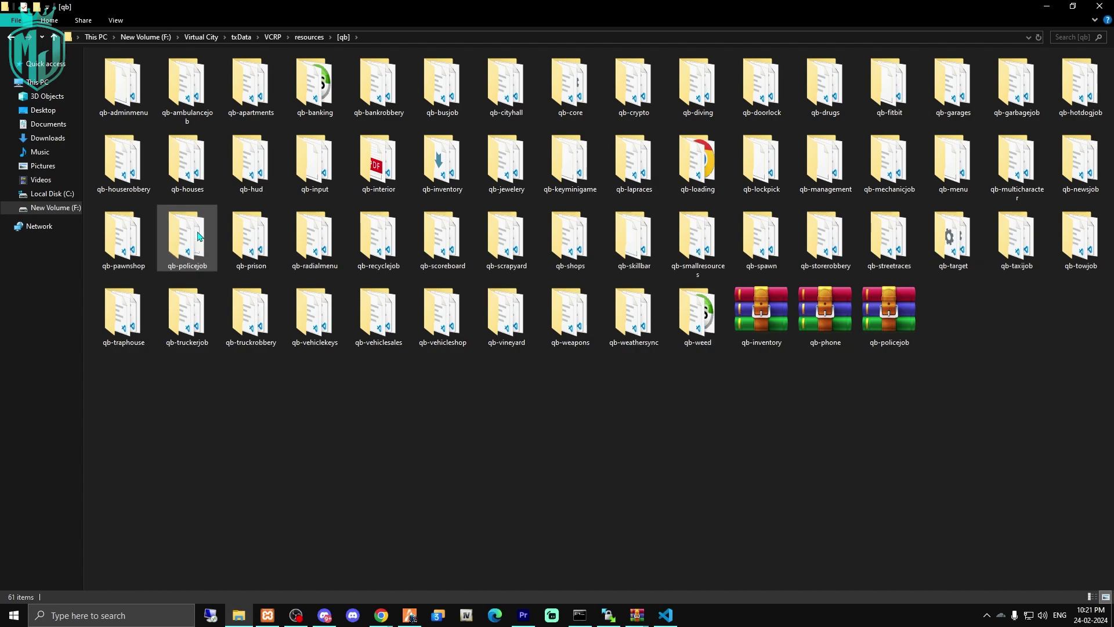
left_click(309, 38)
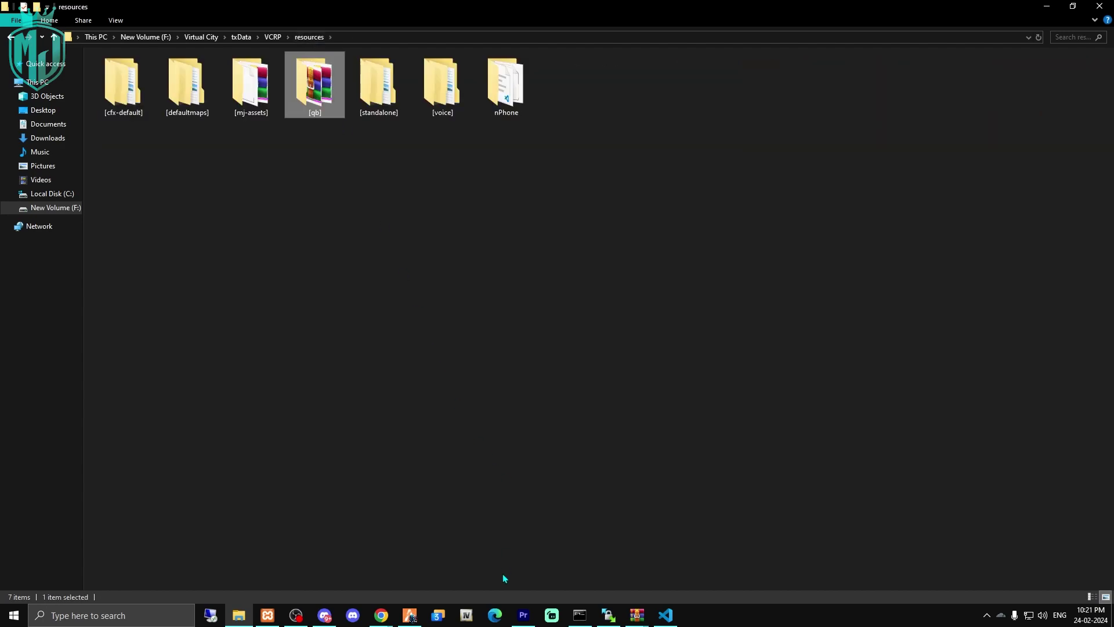
left_click(409, 615)
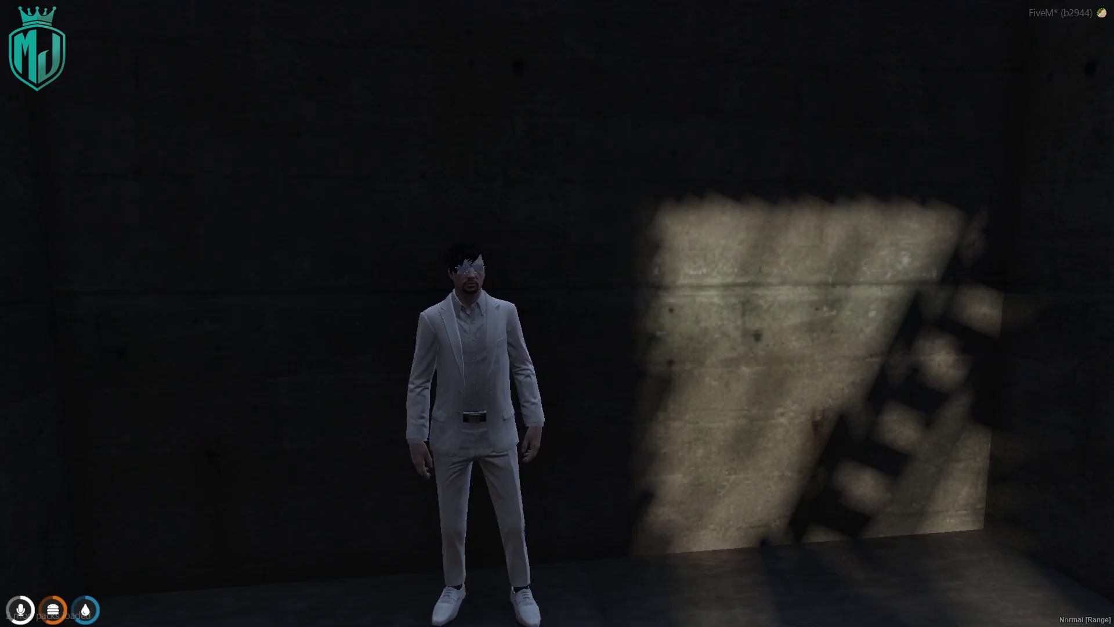
Walk the character through the doorway into the yard and take out the nPhone with F1.
key("F1")
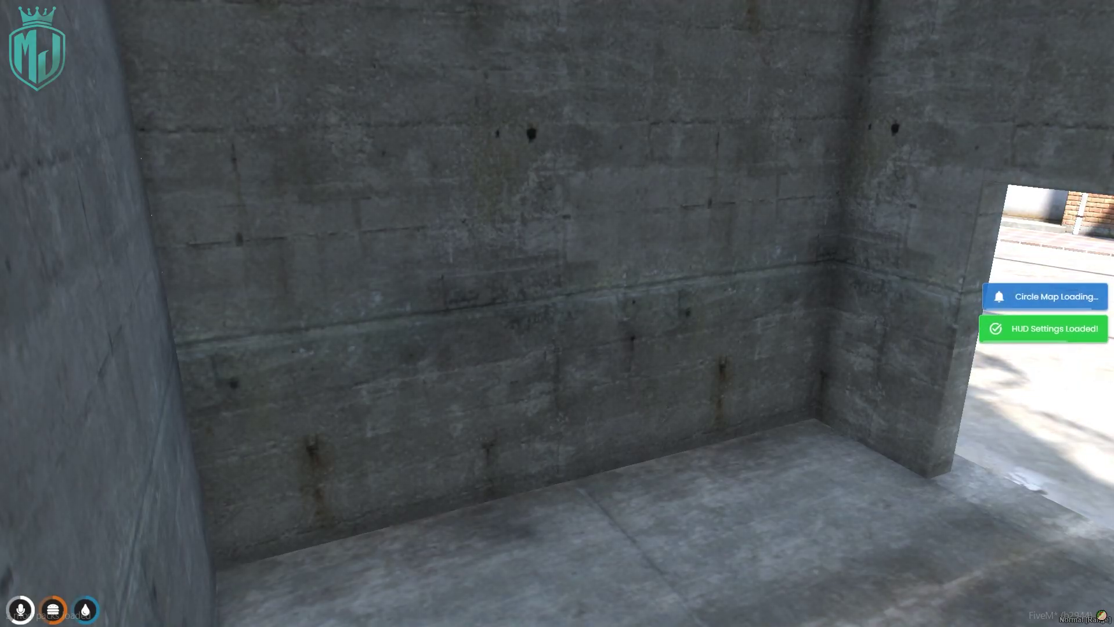
key("w")
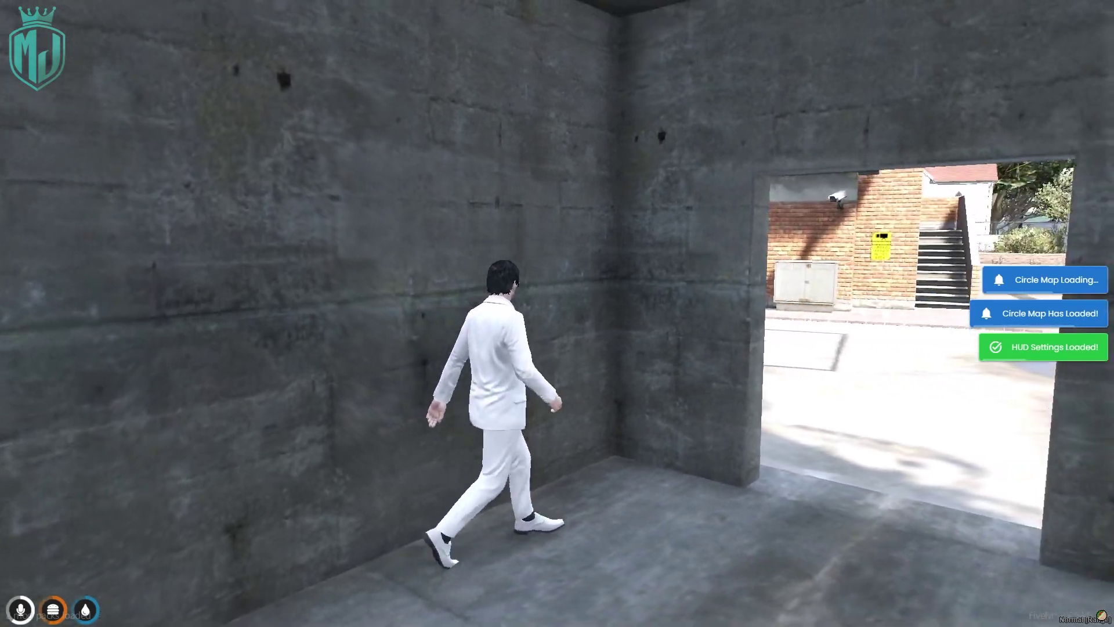
key("w")
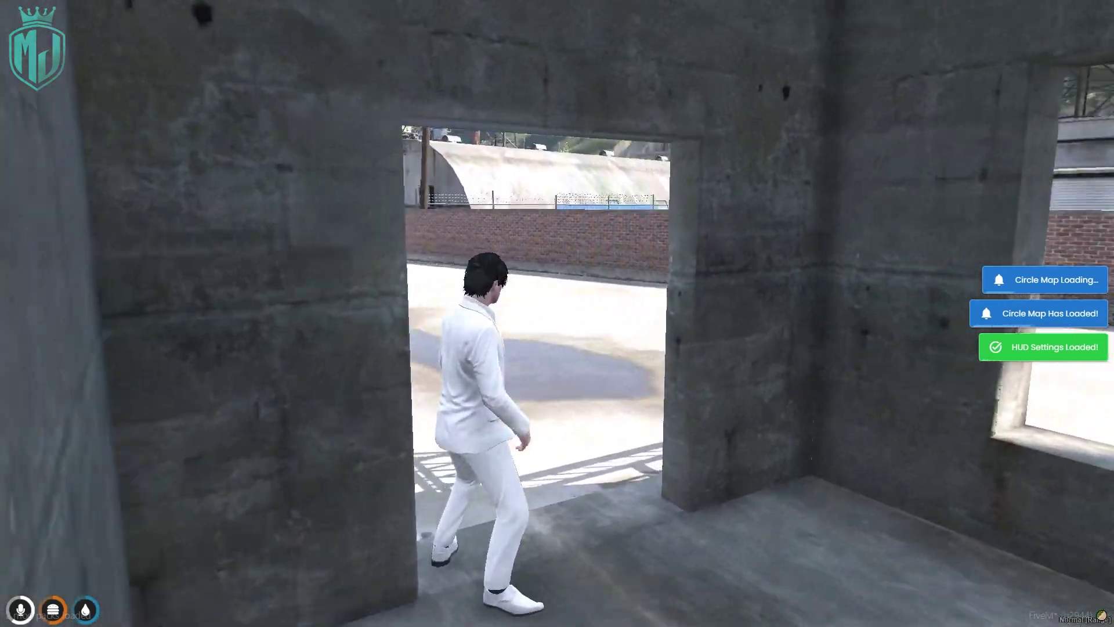
key("w")
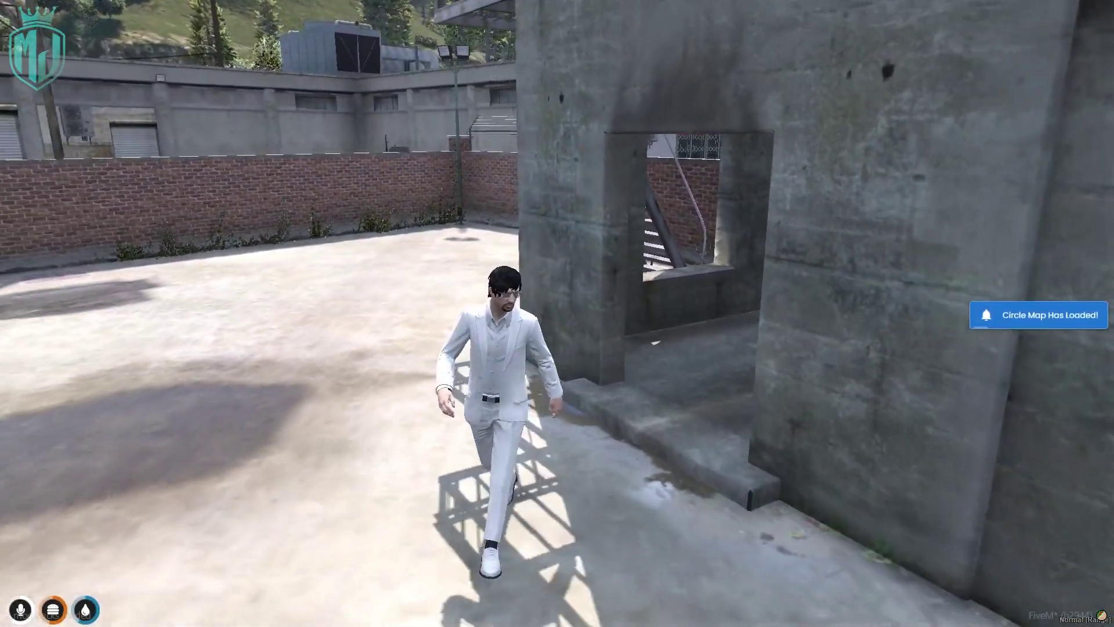
key("F1")
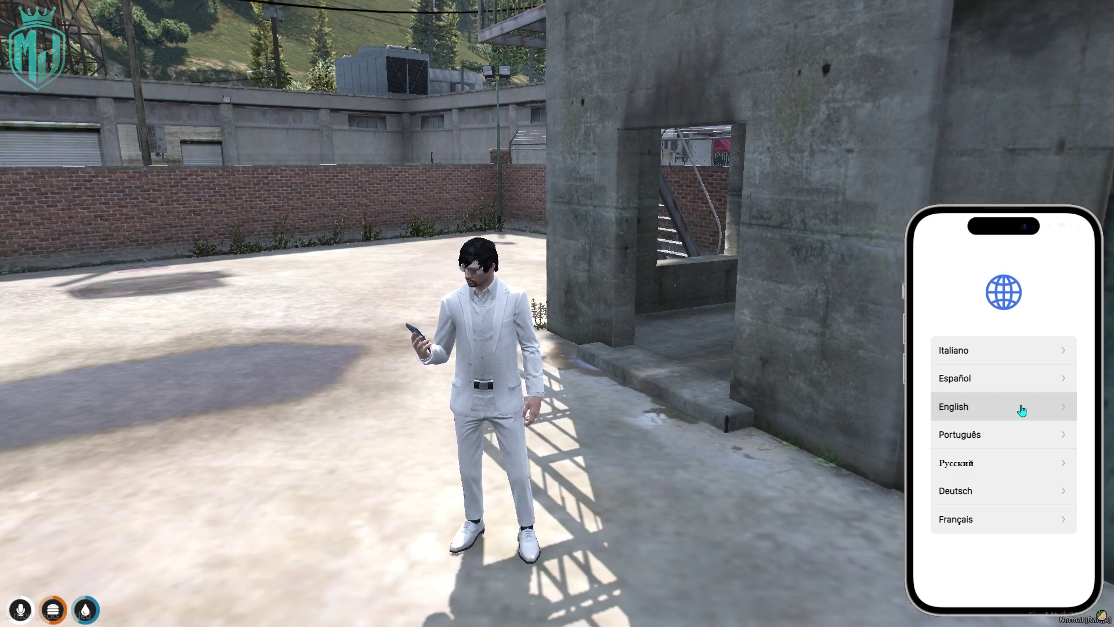
Choose English, skip Face ID and enter a six-digit access PIN on the nPhone.
left_click(1031, 413)
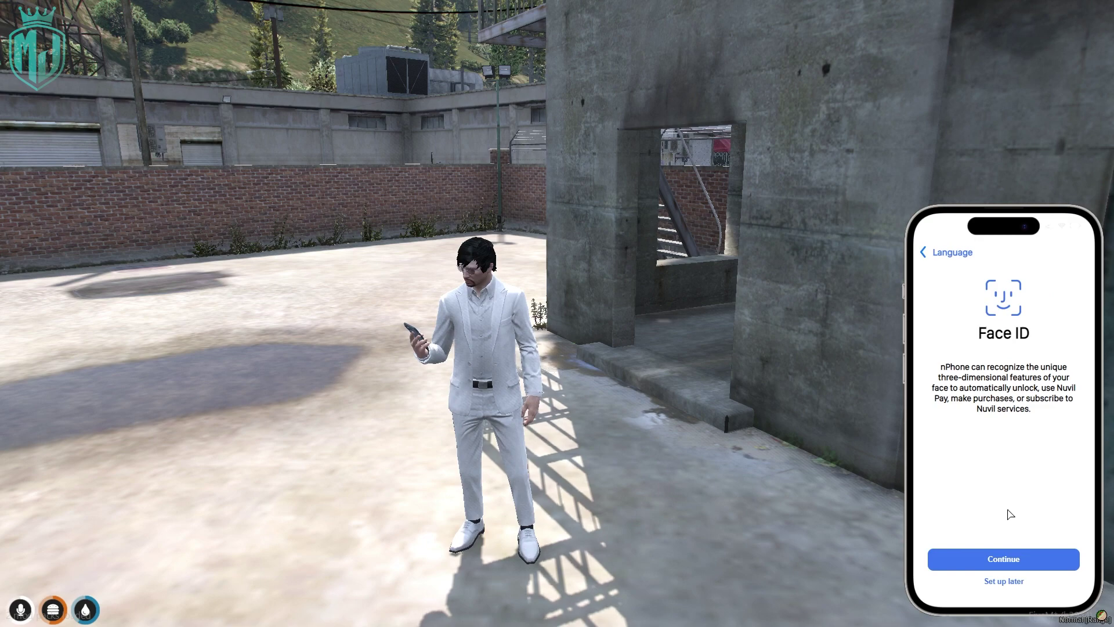
left_click(1012, 559)
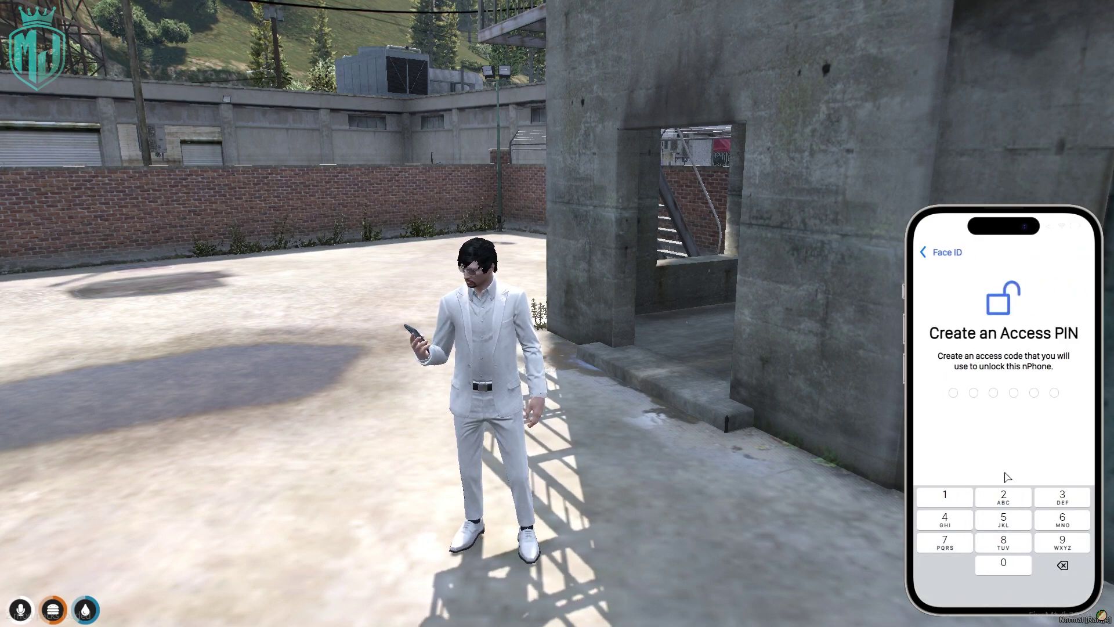
left_click(949, 495)
left_click(1004, 497)
left_click(1063, 497)
left_click(946, 519)
left_click(1004, 524)
left_click(1062, 520)
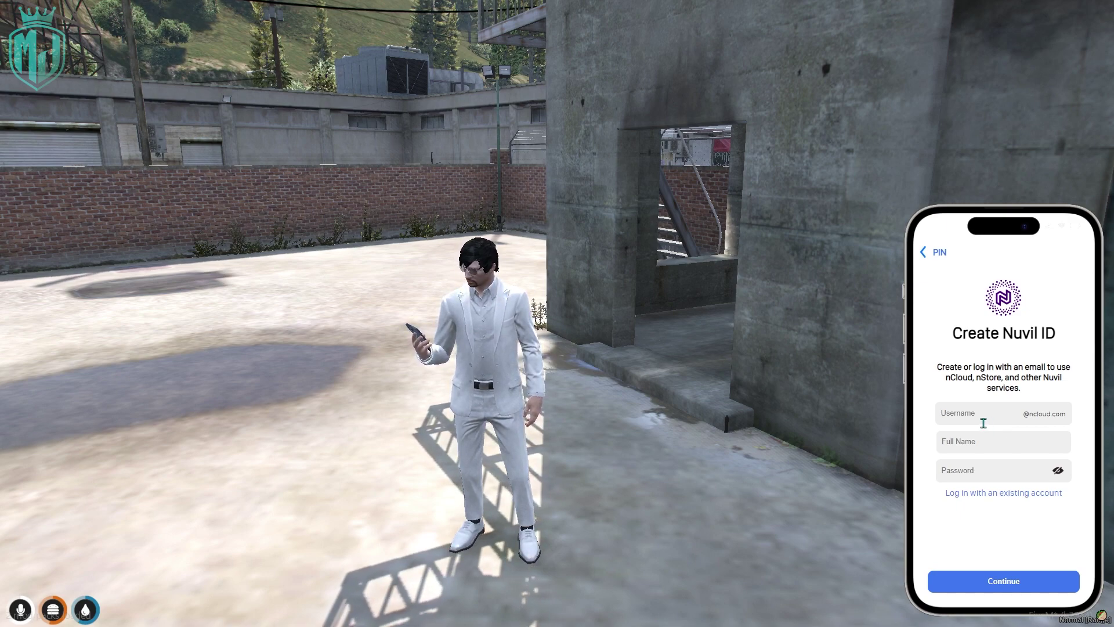
Create a Nuvil ID with username, full name and password, choose Dark appearance, and dismiss the welcome screen.
type("mjdev")
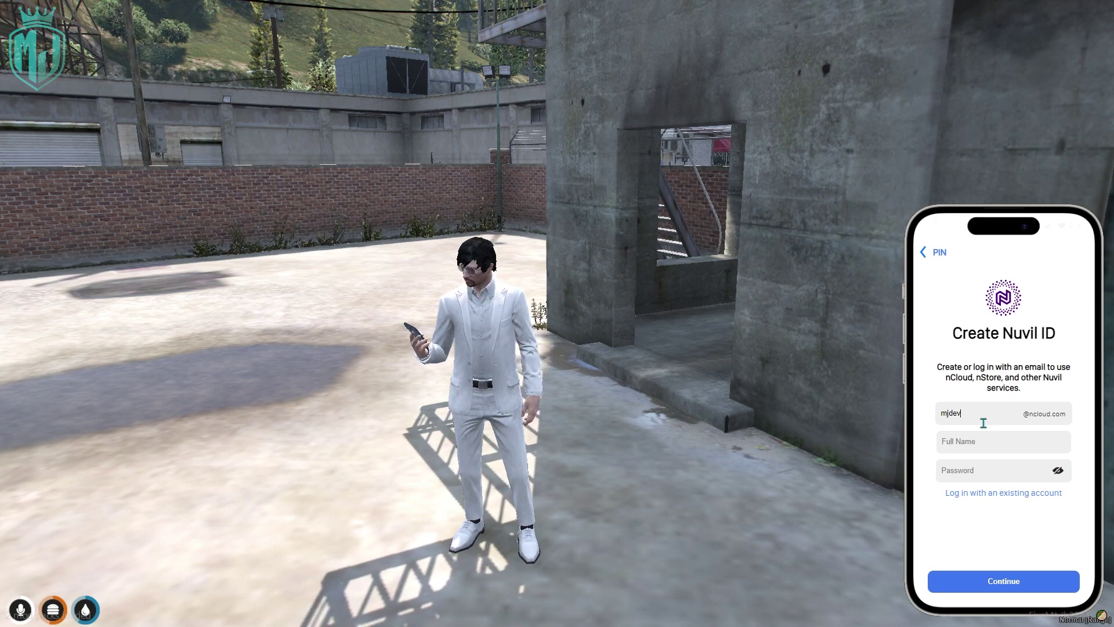
type("MANOJ JANGRA")
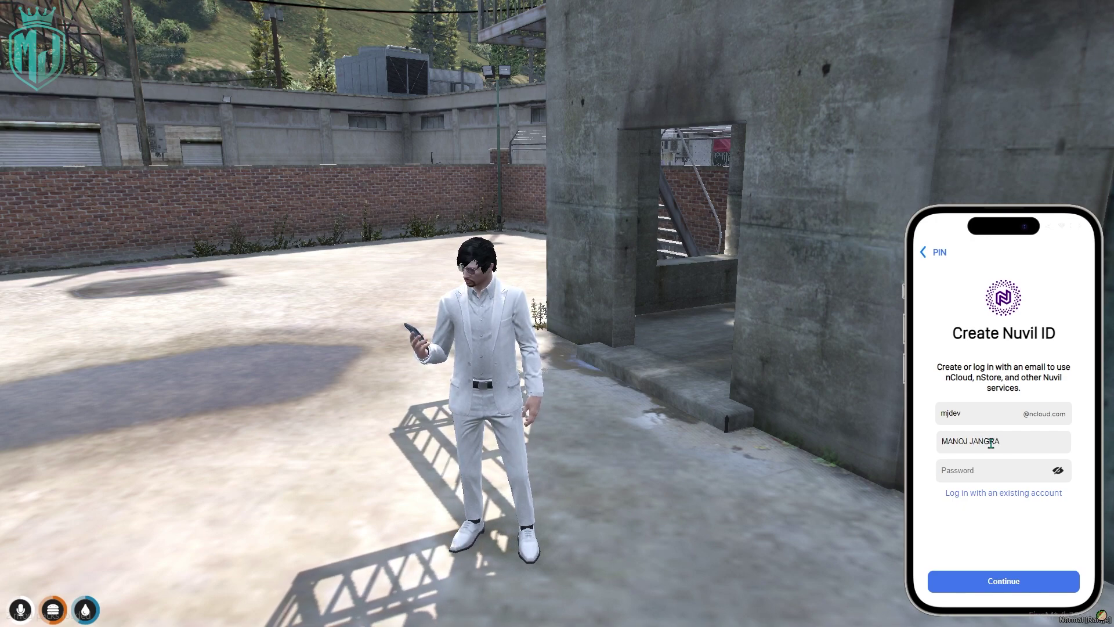
left_click(990, 461)
type("1")
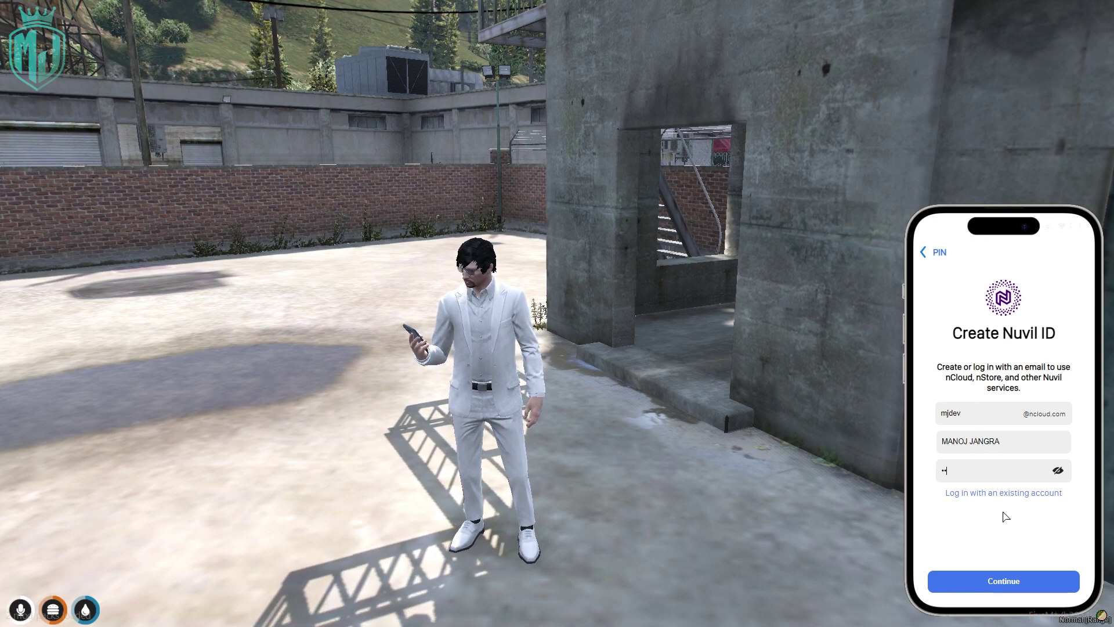
left_click(1008, 580)
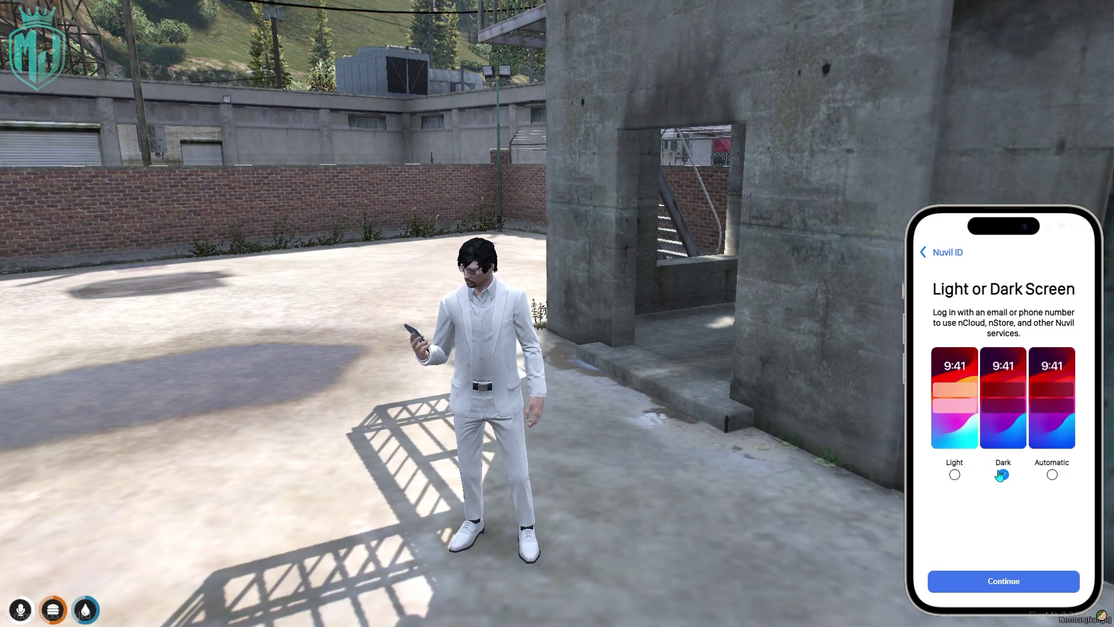
left_click(1003, 578)
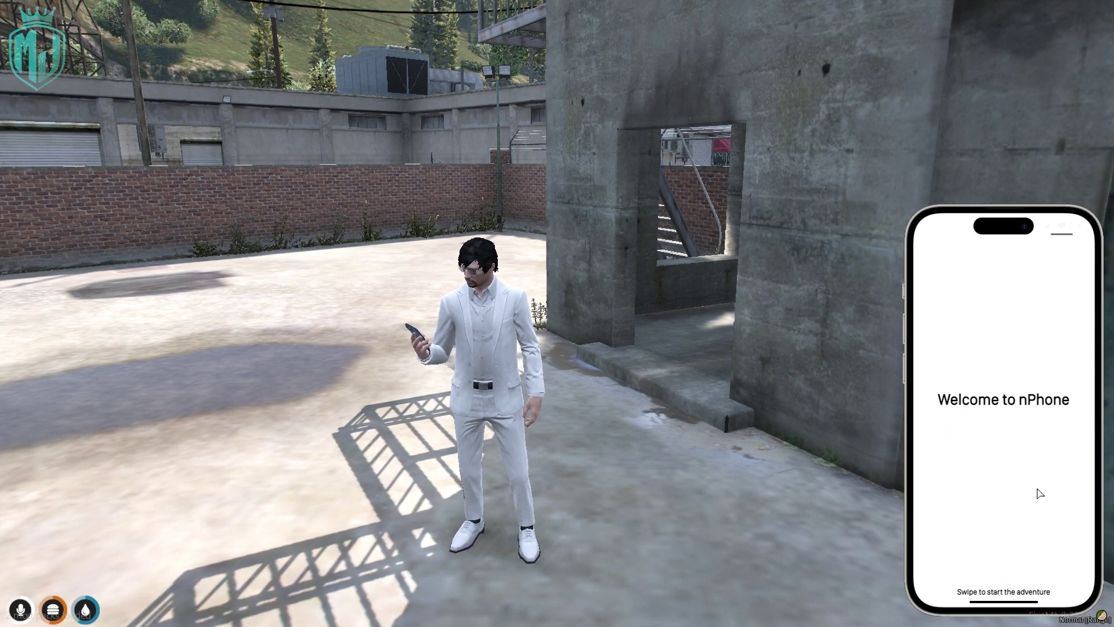
left_click_drag(1009, 605, 989, 353)
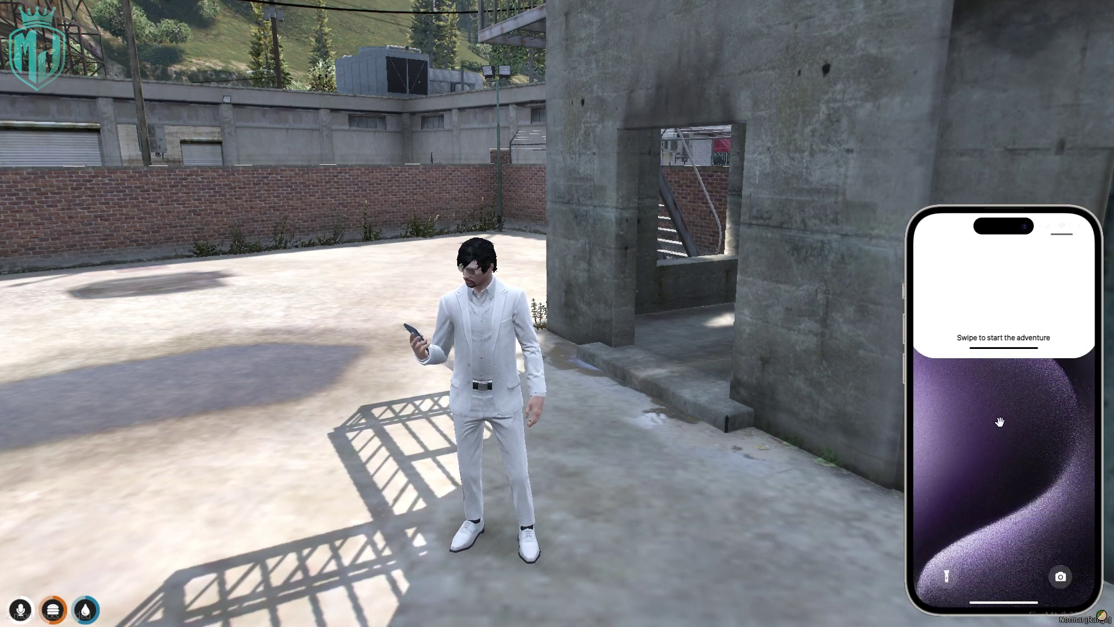